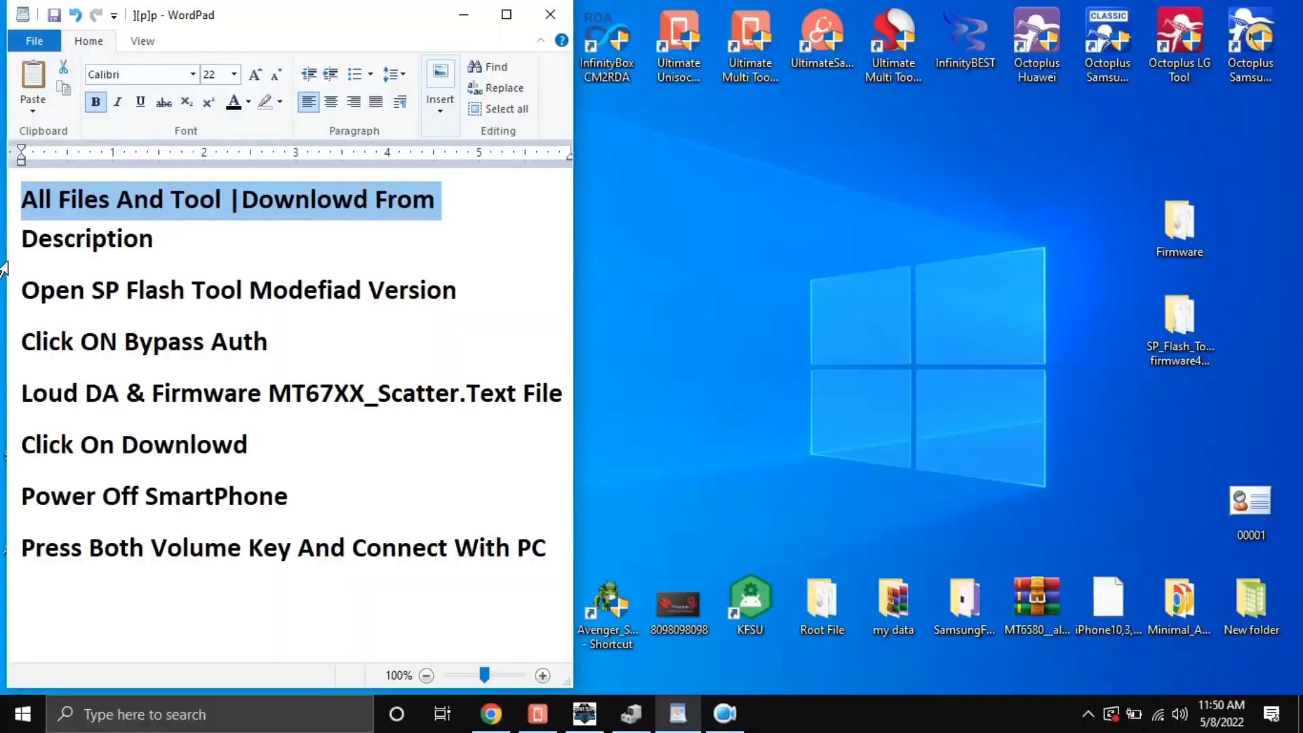
- Highlight the Description line and the Open SP Flash Tool Modefiad Version line in the notes
{"action": "left_click", "coordinate": [21, 248]}
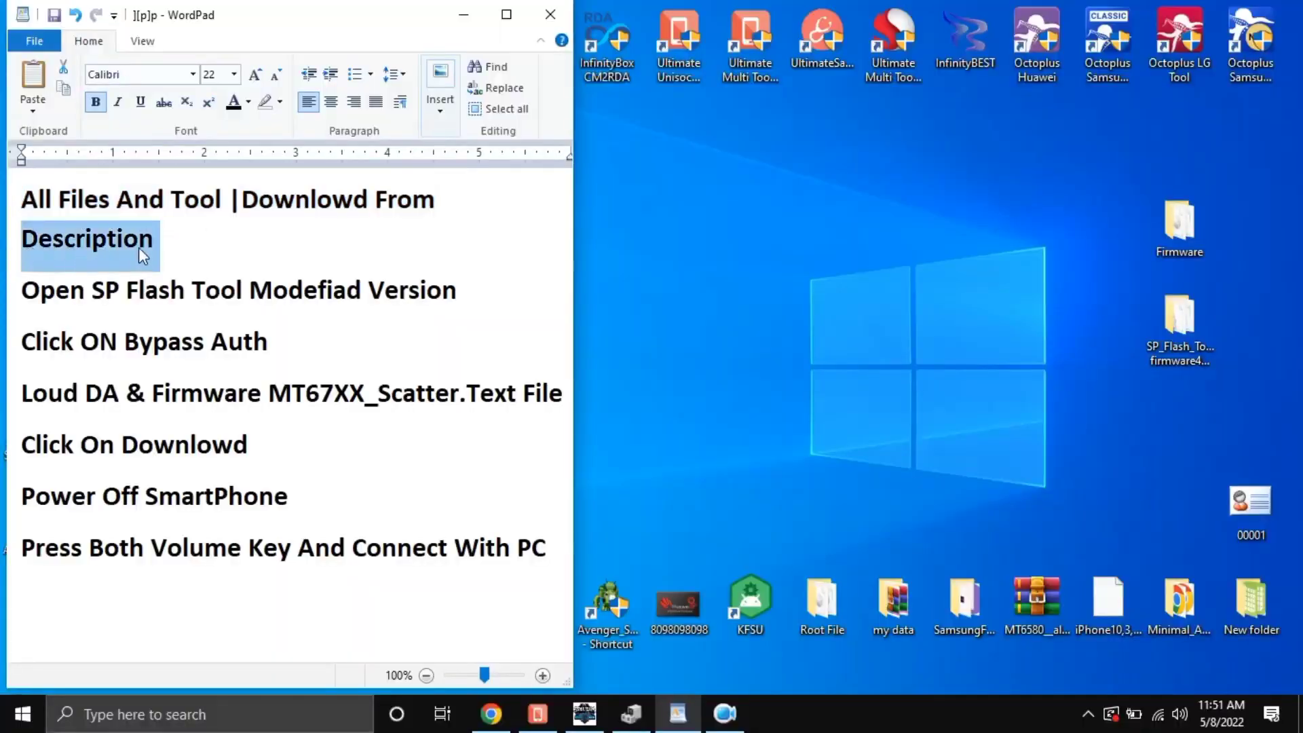
{"action": "left_click", "coordinate": [23, 306]}
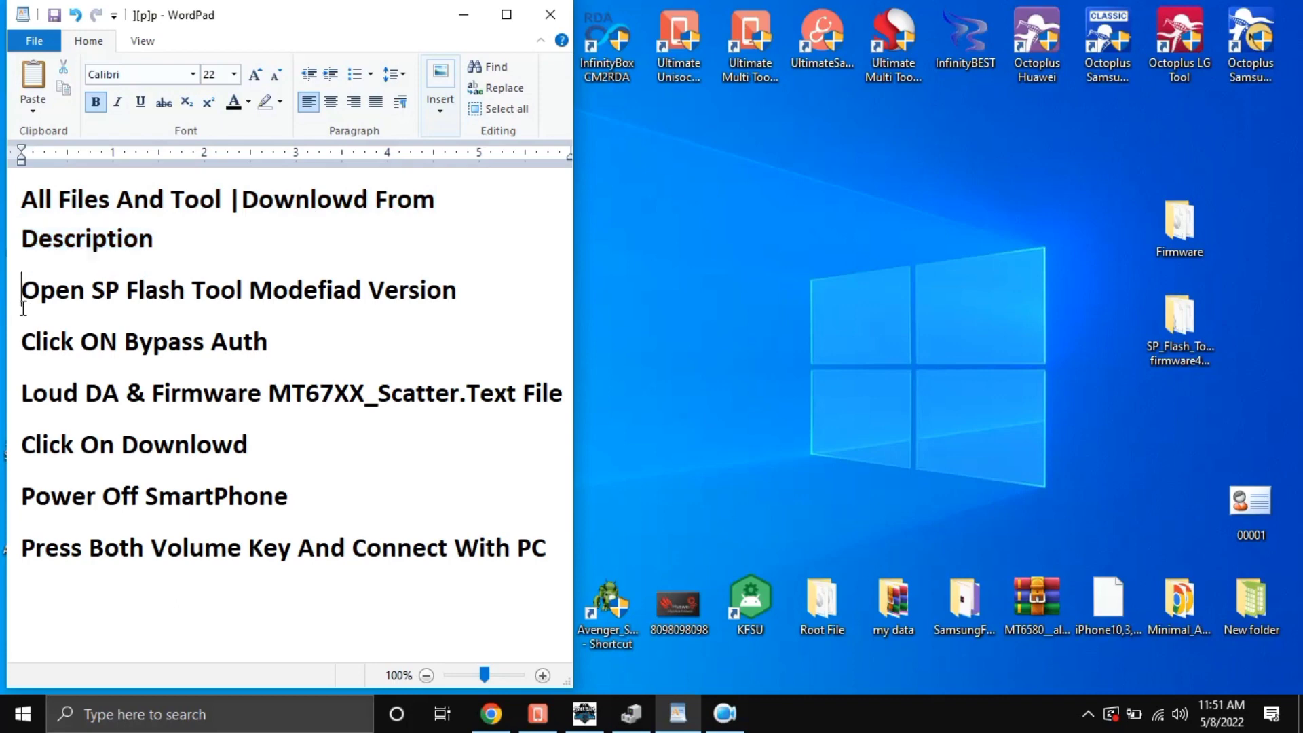
{"action": "triple_click", "coordinate": [24, 306]}
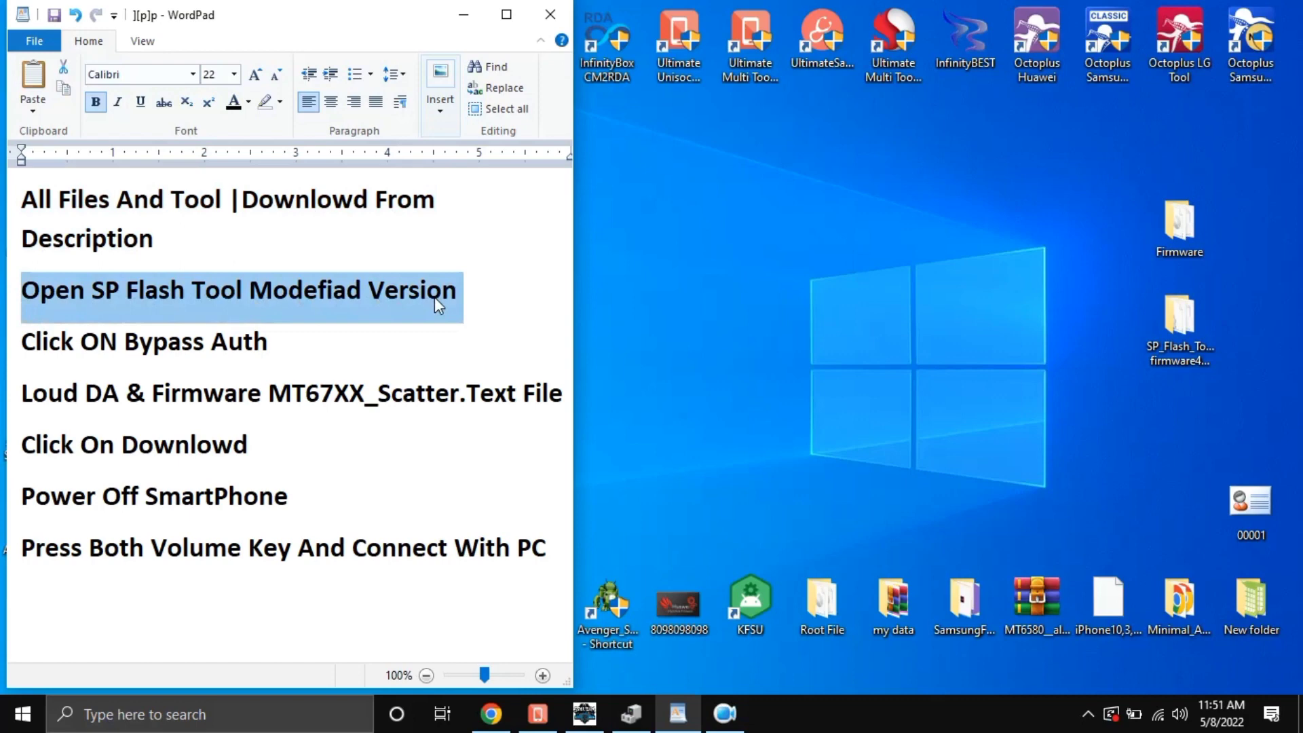
- Launch flash_tool from the SP_Flash_Tool_edited_By firmware4mobile folder on the desktop
{"action": "double_click", "coordinate": [1192, 322]}
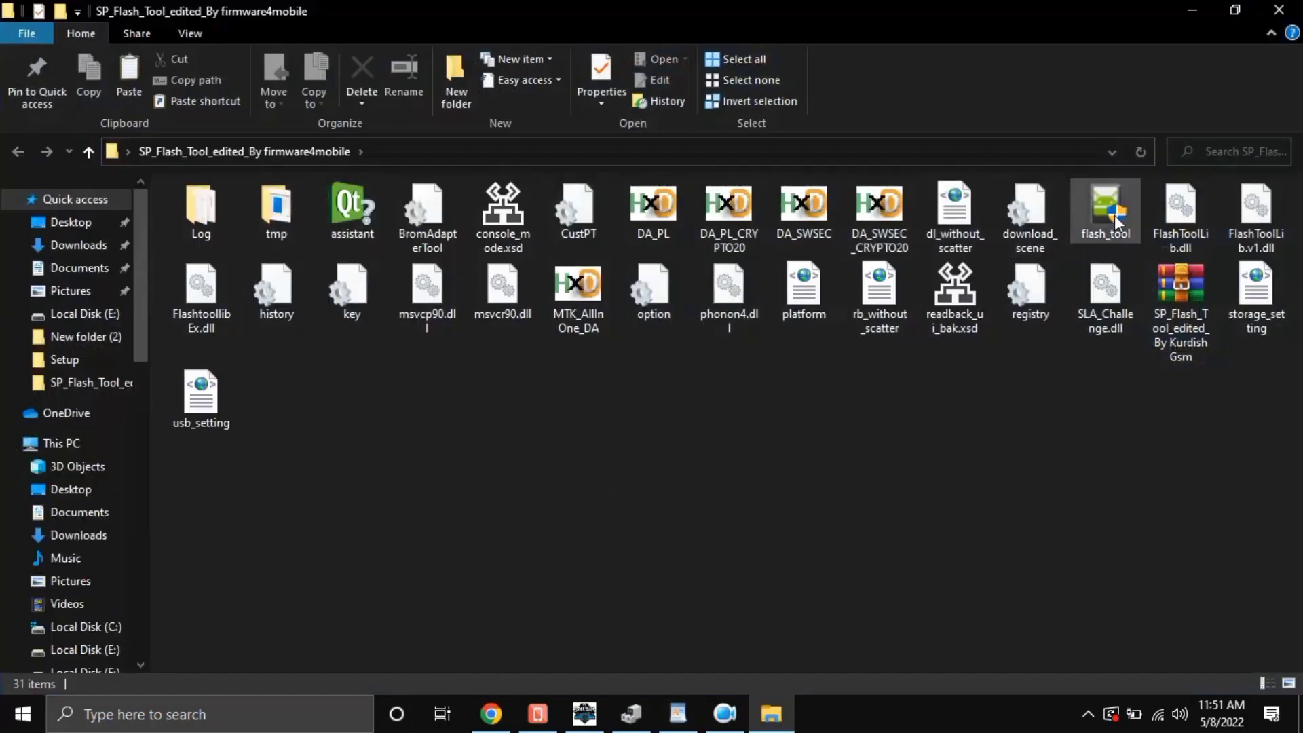
{"action": "left_click", "coordinate": [1116, 222]}
{"action": "double_click", "coordinate": [1115, 222]}
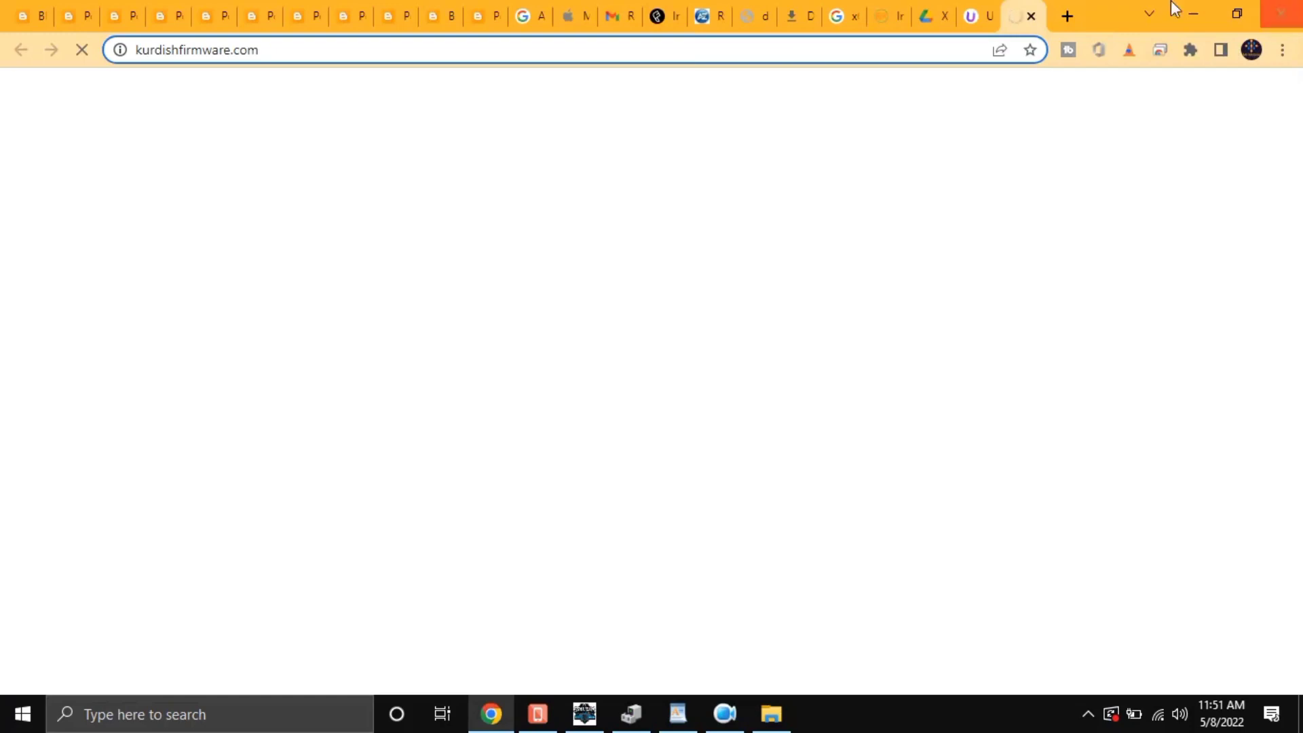
- Close the kurdishfirmware.com page, the scatter file error and the tool's folder, and move the flash tool window beside the notes
{"action": "left_click", "coordinate": [1031, 16]}
{"action": "left_click", "coordinate": [1194, 13]}
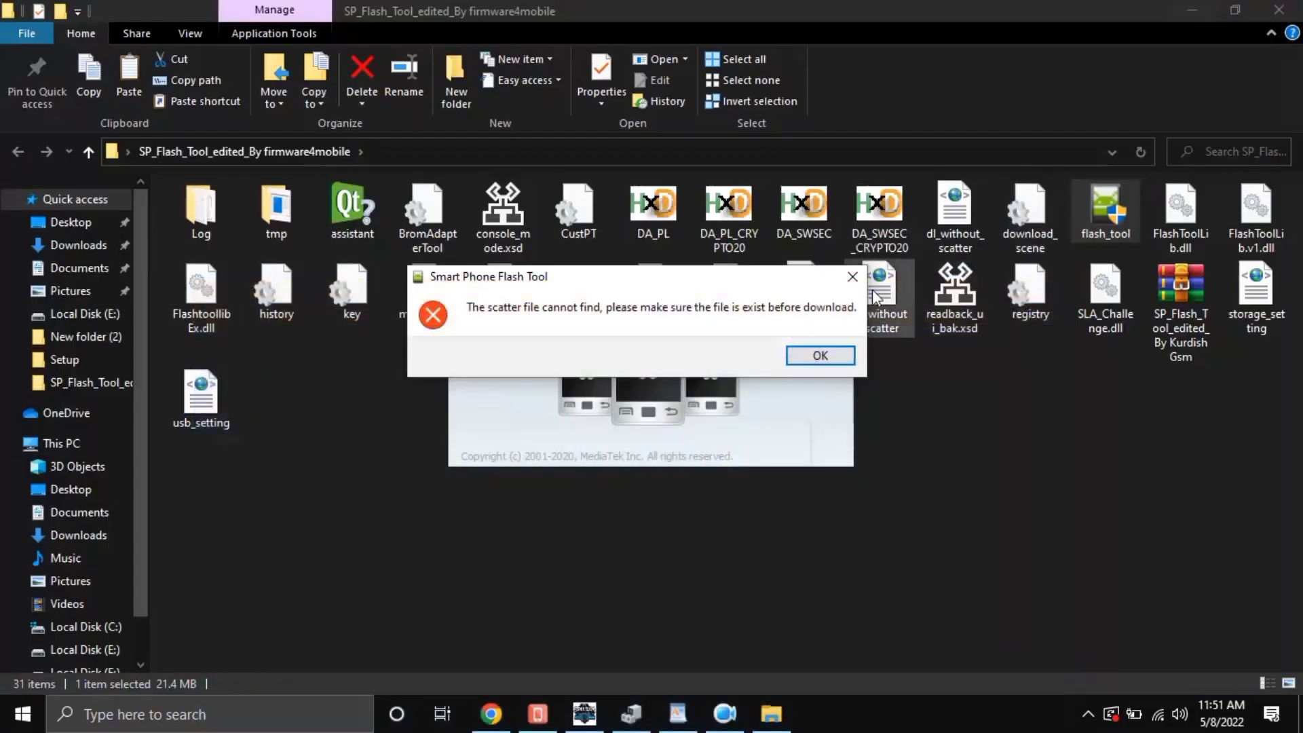
{"action": "left_click", "coordinate": [822, 358]}
{"action": "left_click", "coordinate": [1279, 9]}
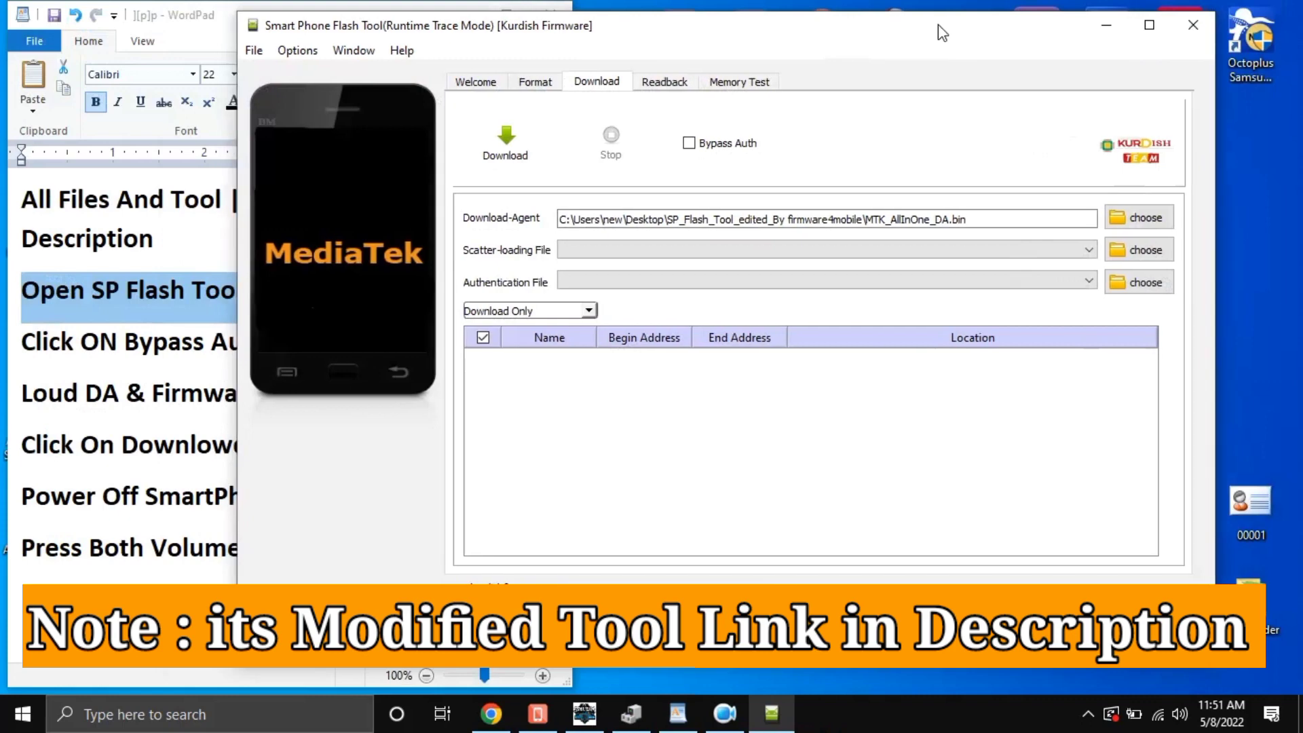
{"action": "left_click_drag", "start_coordinate": [938, 24], "coordinate": [1010, 19]}
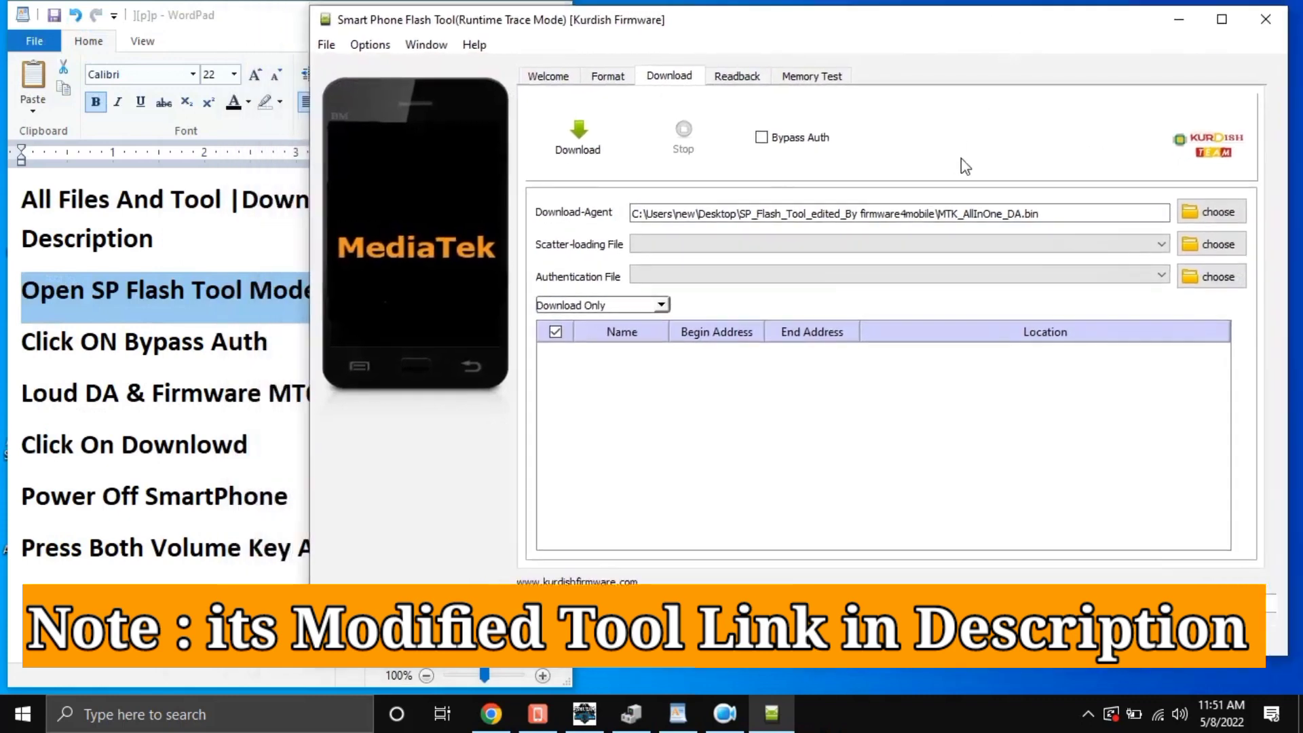
- Highlight the Click ON Bypass Auth line in the notes and enable Bypass Auth in the flash tool
{"action": "left_click", "coordinate": [147, 326]}
{"action": "left_click", "coordinate": [22, 351]}
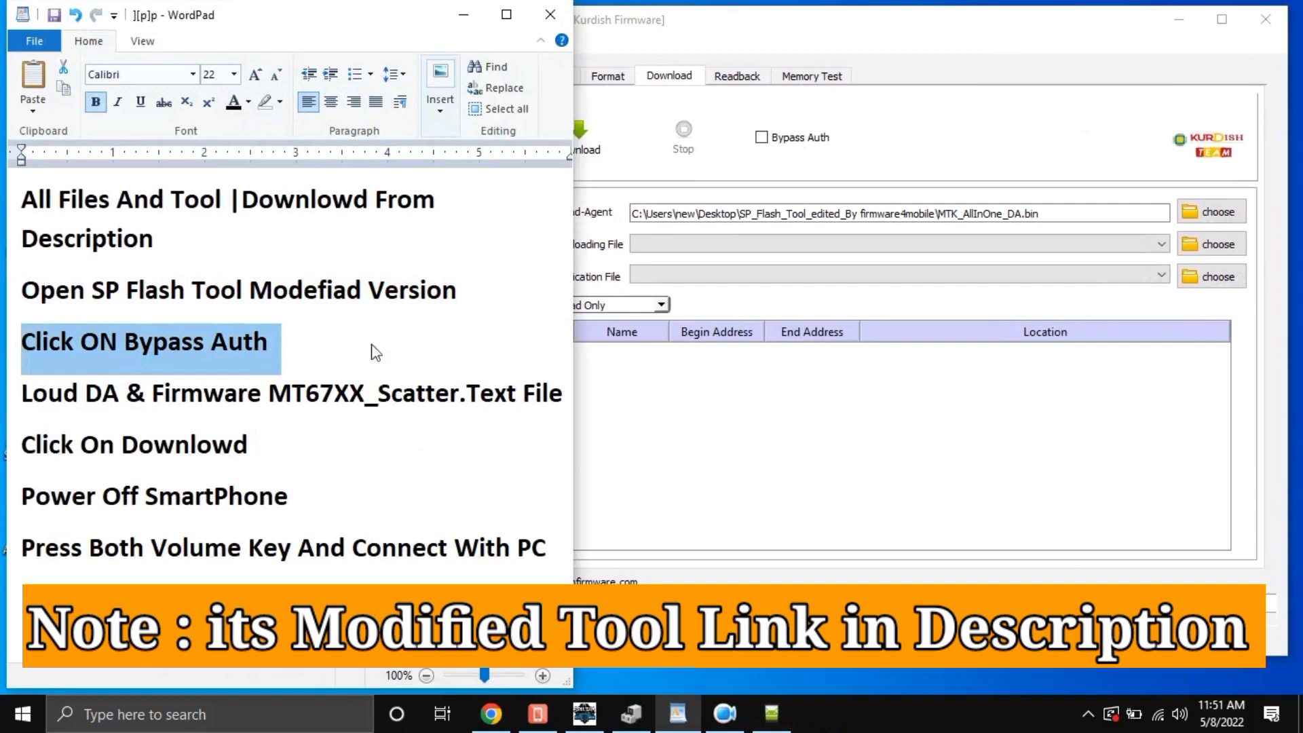
{"action": "left_click", "coordinate": [978, 129]}
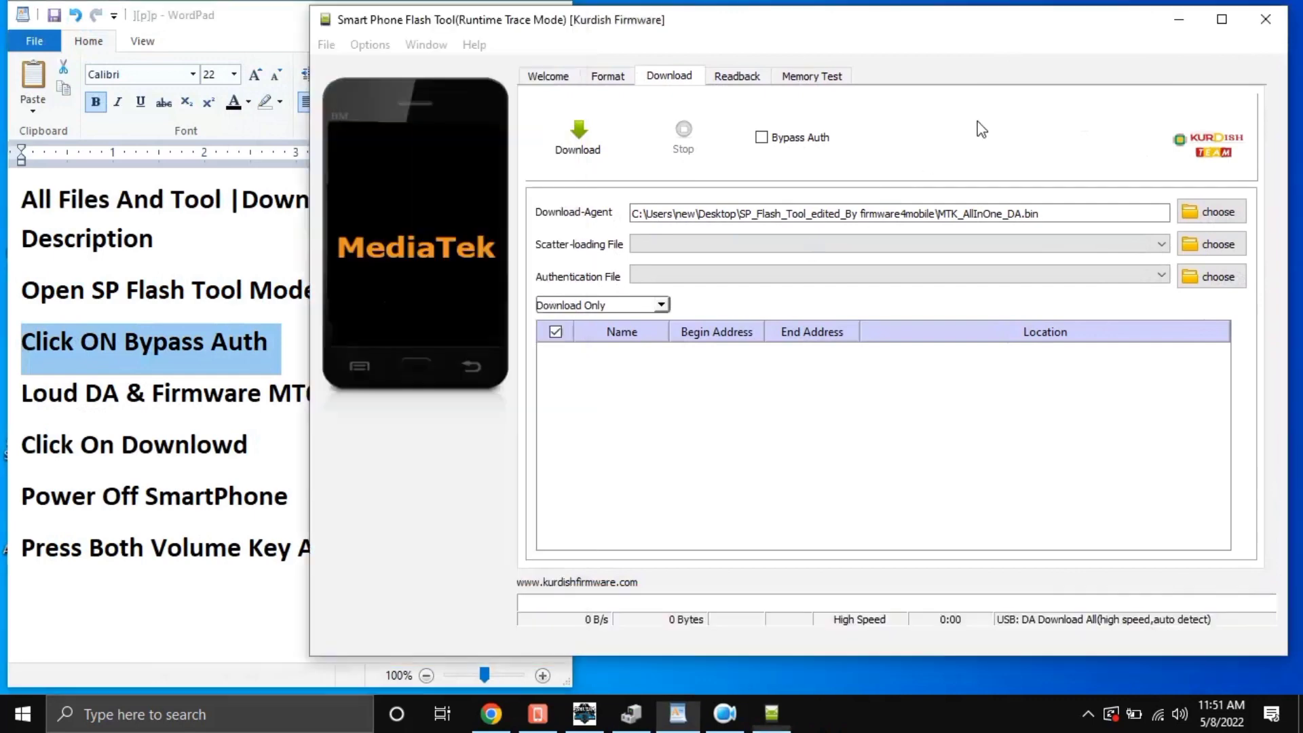
{"action": "left_click", "coordinate": [761, 141]}
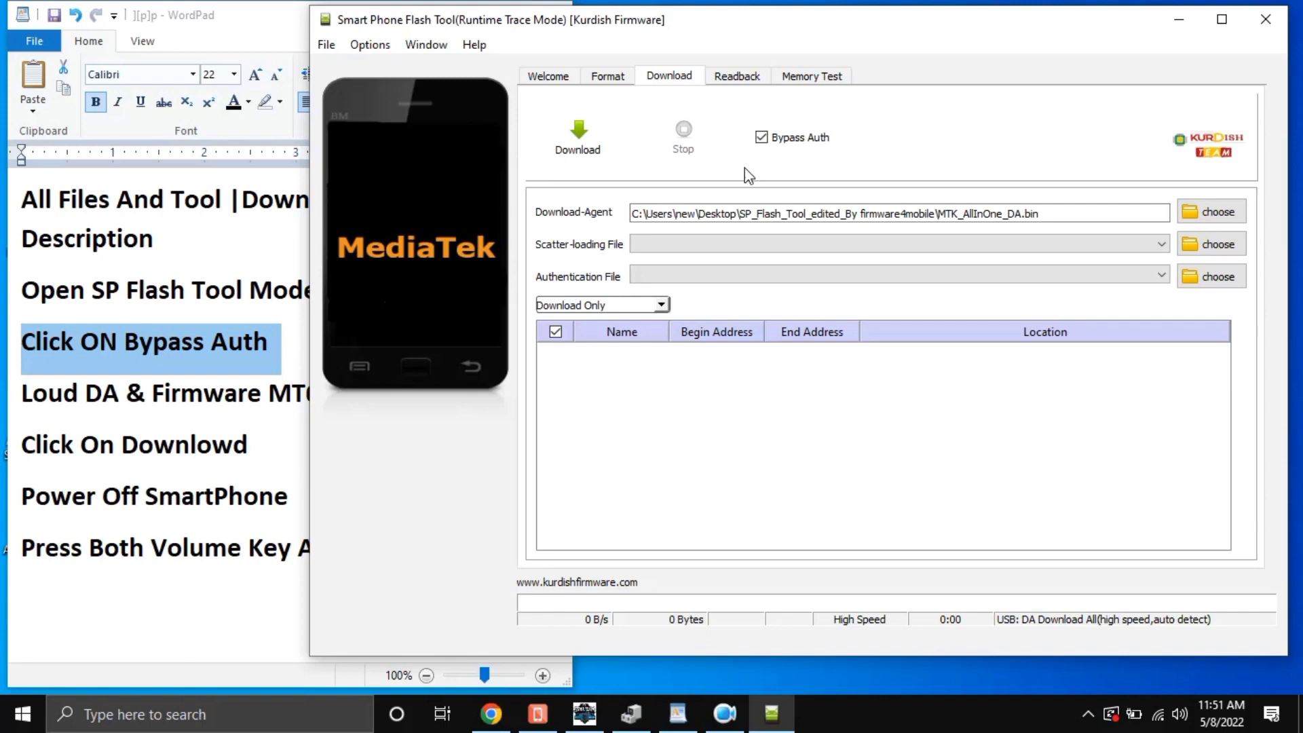
- Highlight the DA and scatter file line in the notes and load MTK_AllInOne_DA as the Download-Agent
{"action": "left_click", "coordinate": [141, 388]}
{"action": "left_click", "coordinate": [8, 399]}
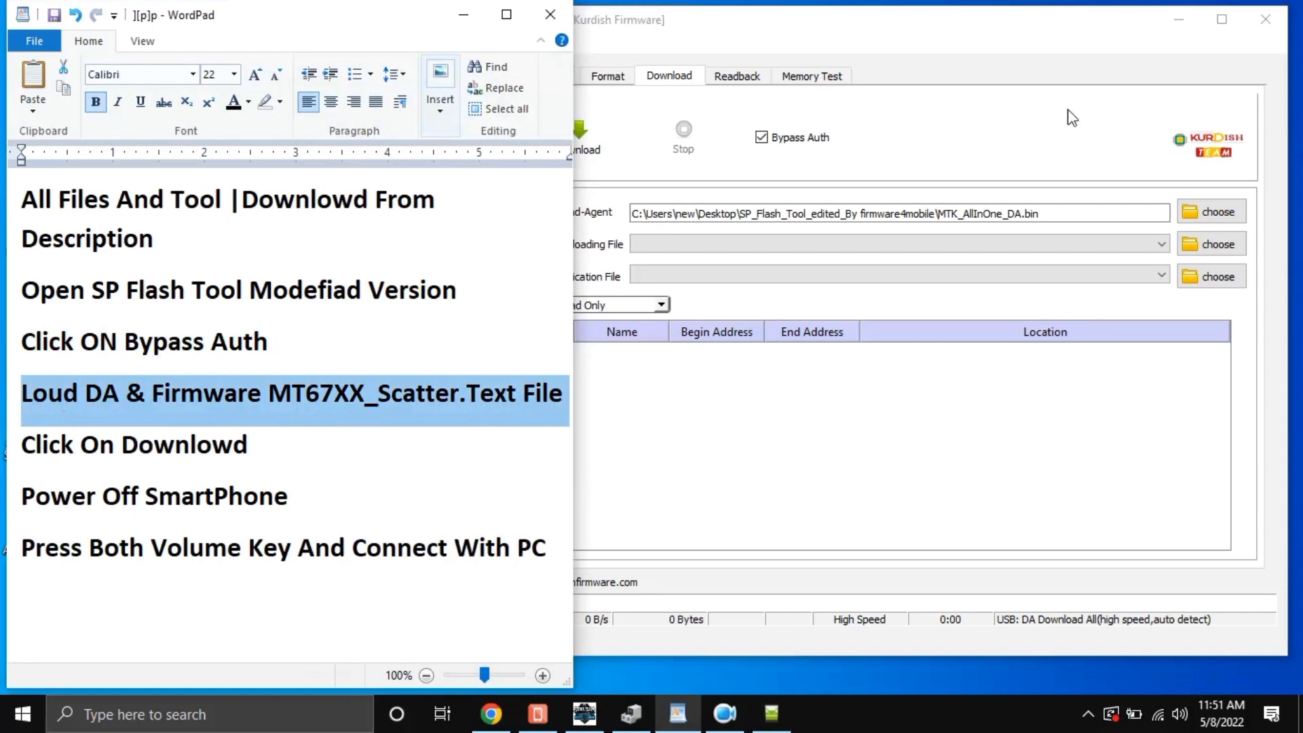
{"action": "left_click", "coordinate": [1078, 139]}
{"action": "left_click", "coordinate": [1207, 216]}
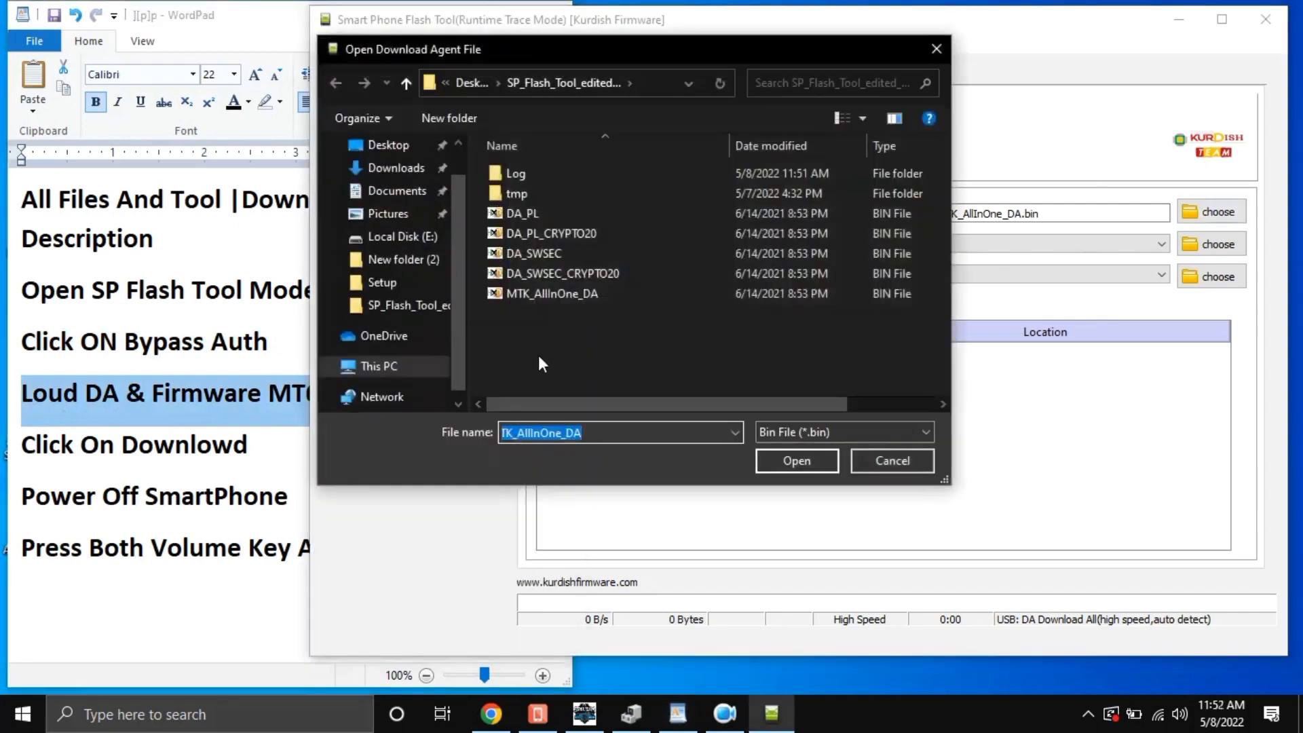
{"action": "left_click", "coordinate": [550, 293]}
{"action": "double_click", "coordinate": [532, 293]}
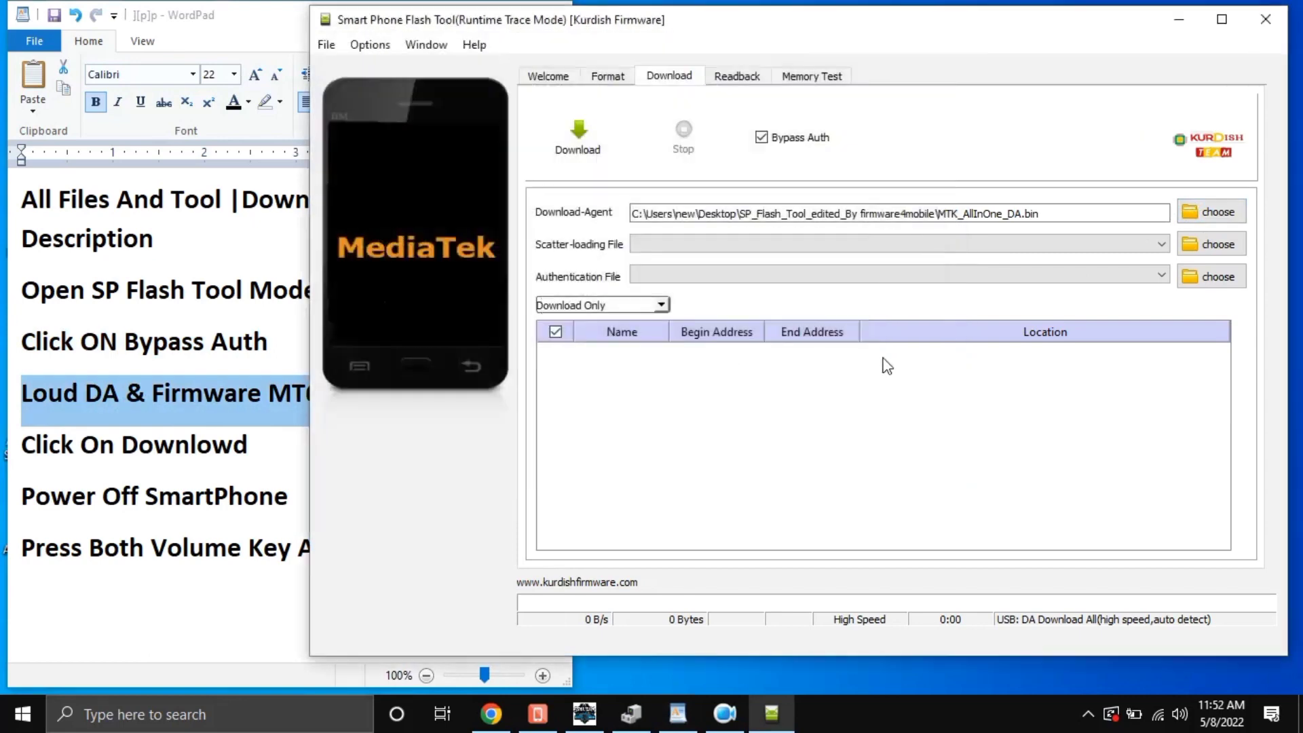
- Load the MT6768_Android_scatter text file from the desktop's Firmware folder as the scatter-loading file
{"action": "left_click", "coordinate": [1213, 245]}
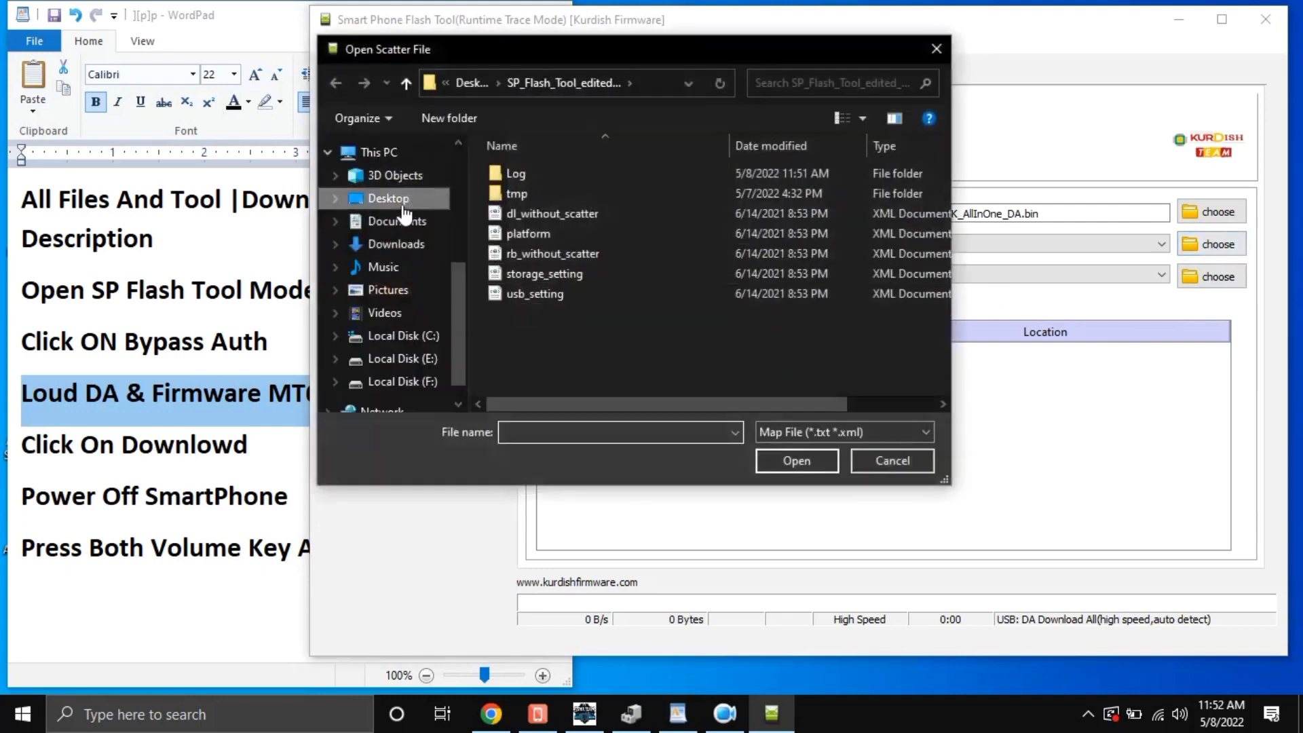
{"action": "left_click", "coordinate": [384, 199]}
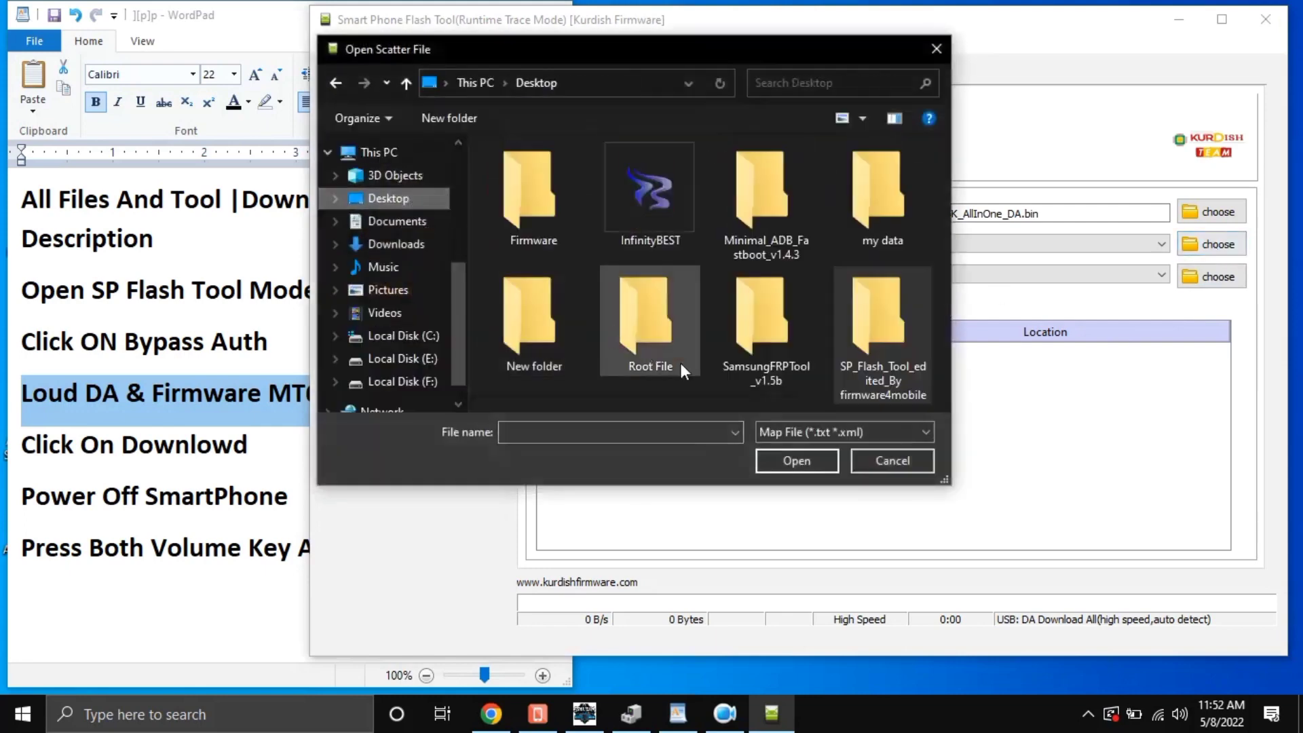
{"action": "double_click", "coordinate": [528, 241]}
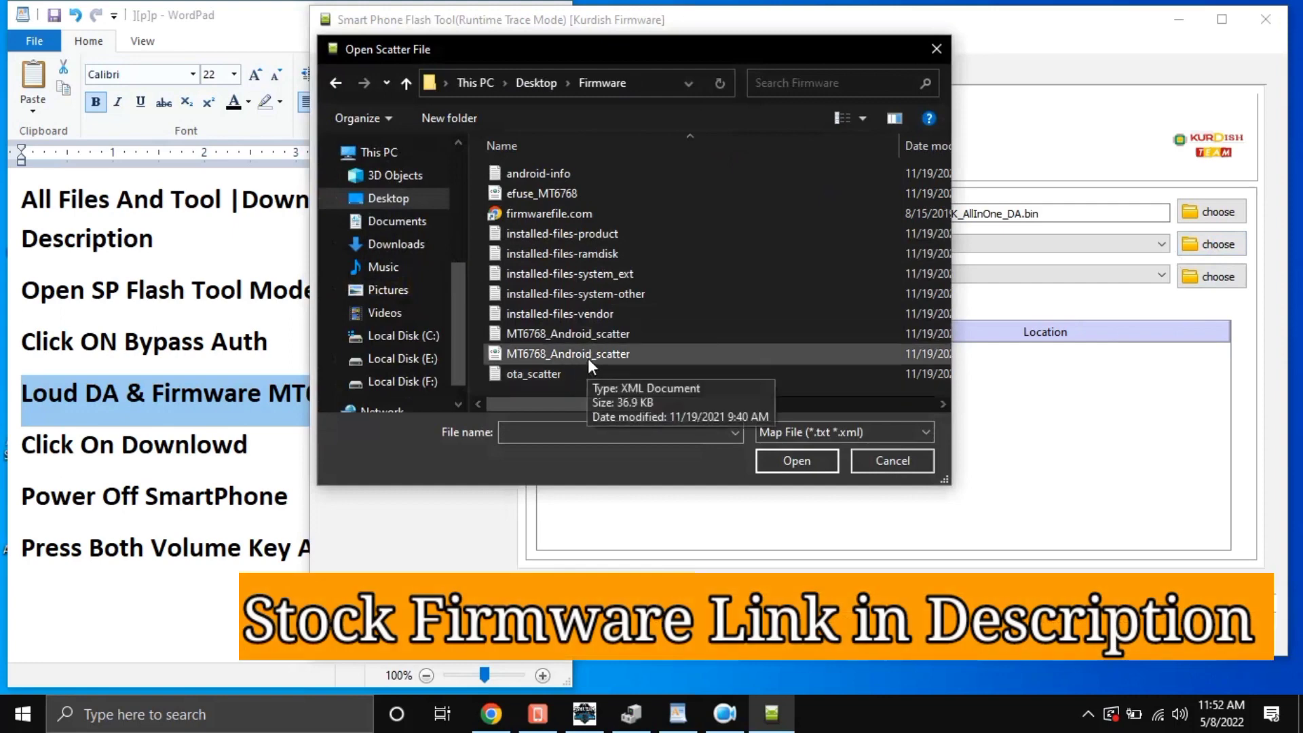
{"action": "left_click", "coordinate": [589, 340]}
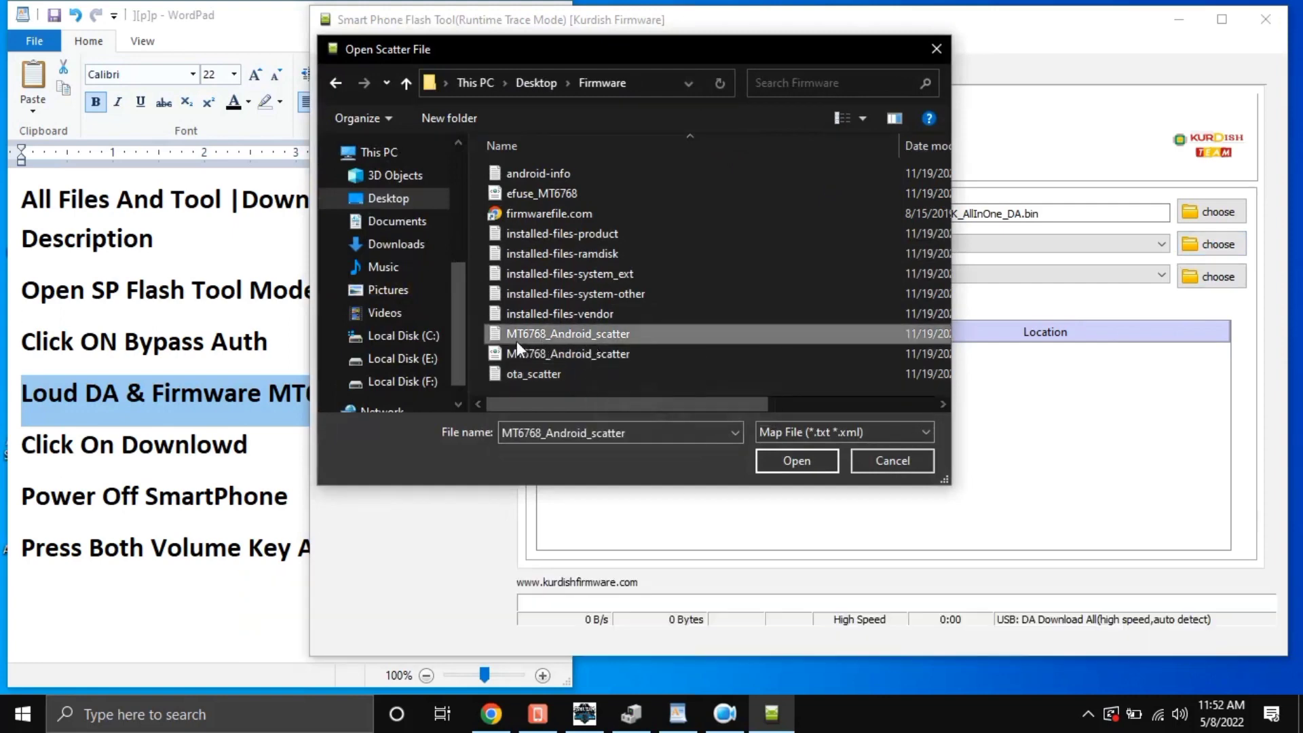
{"action": "double_click", "coordinate": [540, 334]}
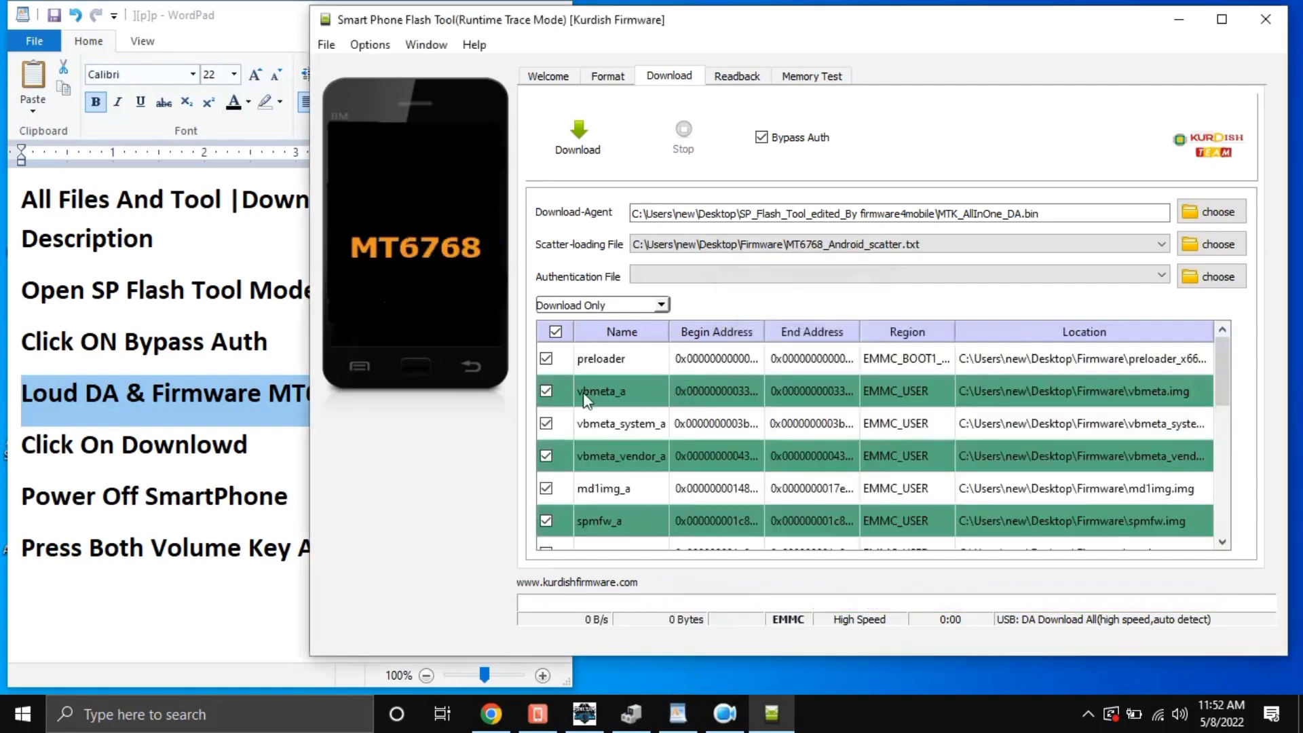
- Exclude the preloader and tranfs partitions from the download list
{"action": "left_click", "coordinate": [546, 359]}
{"action": "left_click", "coordinate": [1224, 544]}
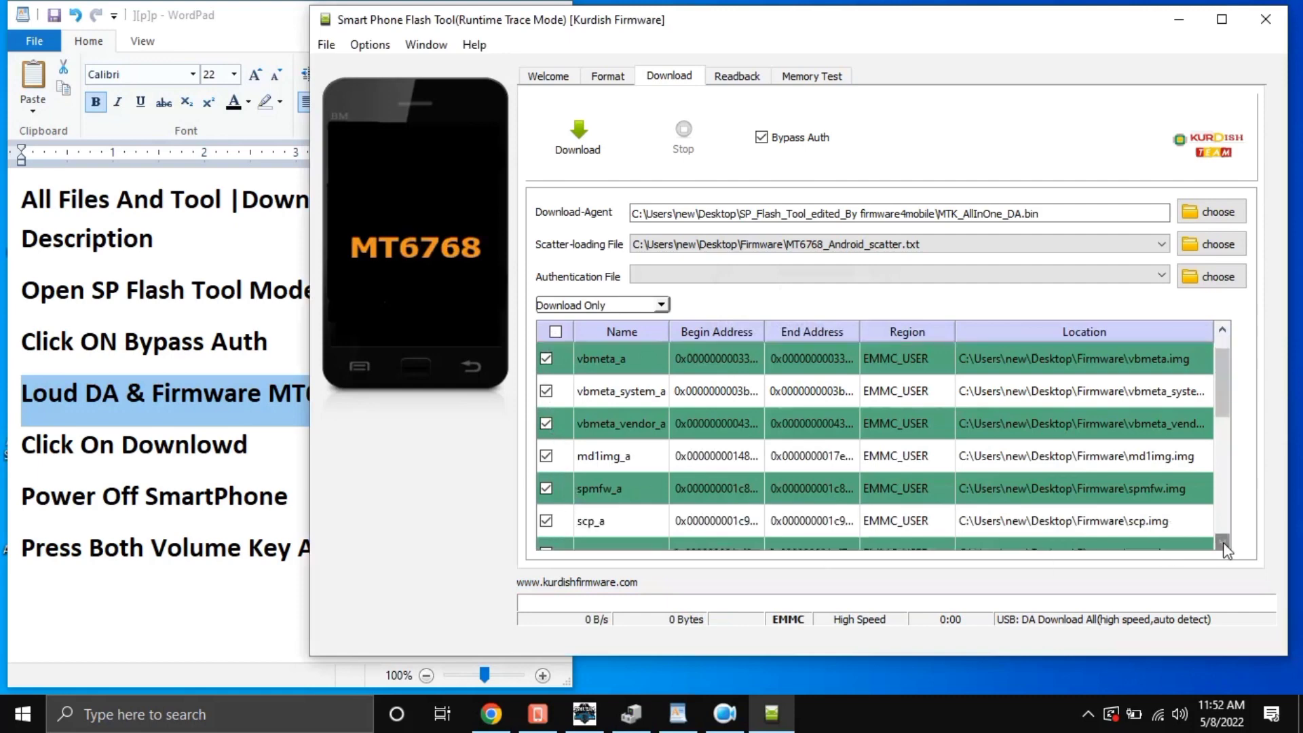
{"action": "left_click", "coordinate": [1224, 543]}
{"action": "left_click", "coordinate": [1224, 543]}
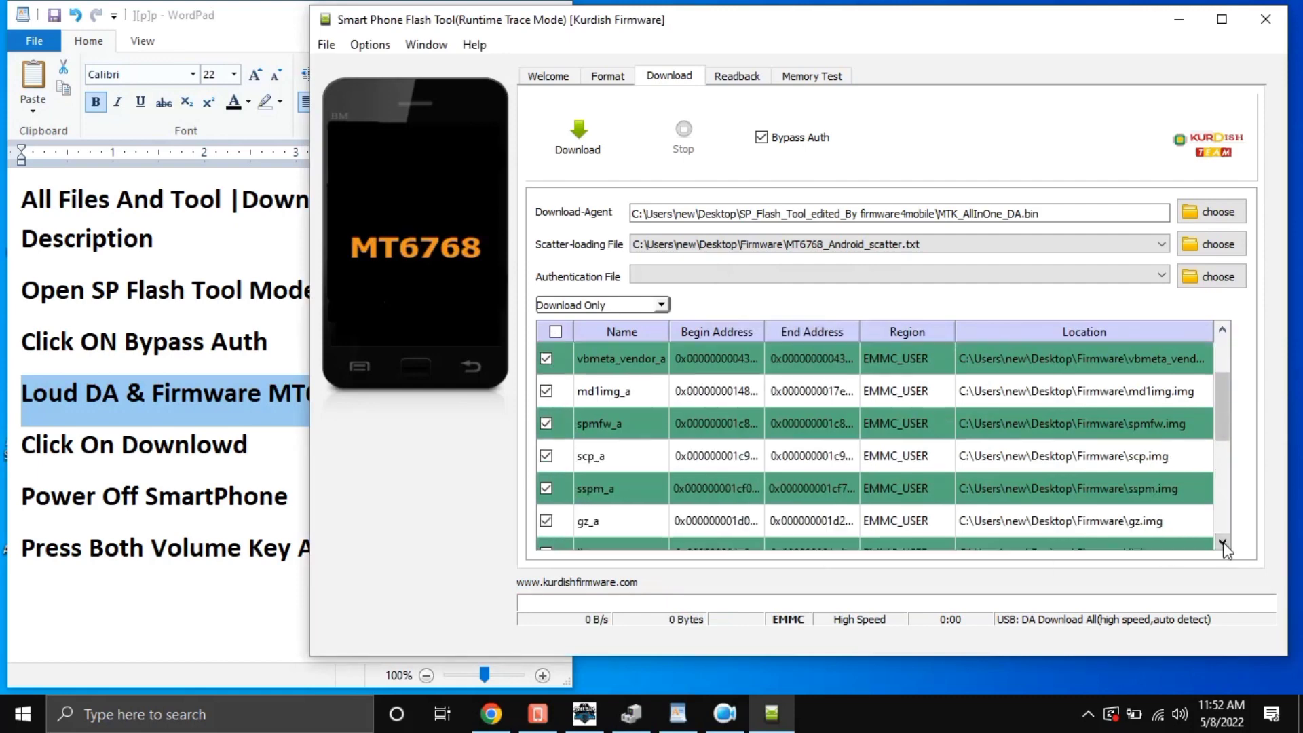
{"action": "left_click", "coordinate": [1224, 543]}
{"action": "left_click", "coordinate": [1224, 543]}
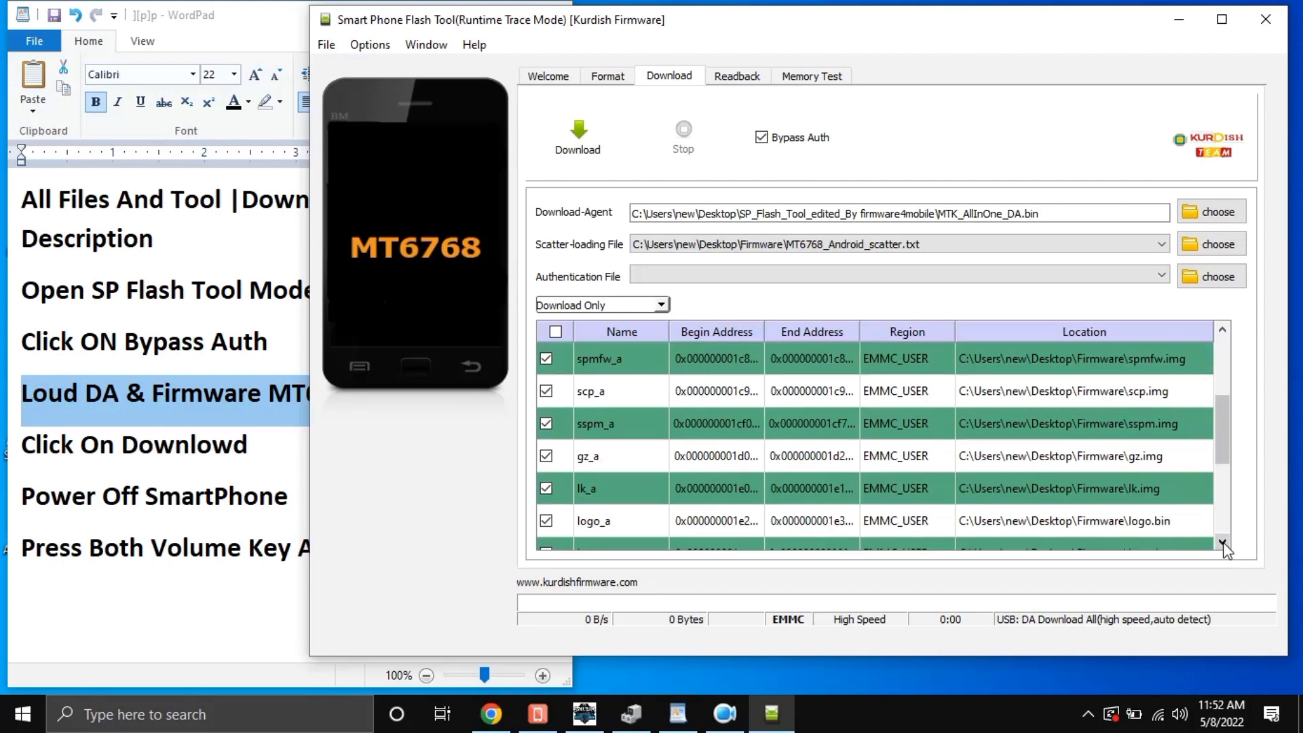
{"action": "left_click", "coordinate": [1224, 543]}
{"action": "left_click", "coordinate": [1224, 543]}
{"action": "left_click", "coordinate": [1224, 543]}
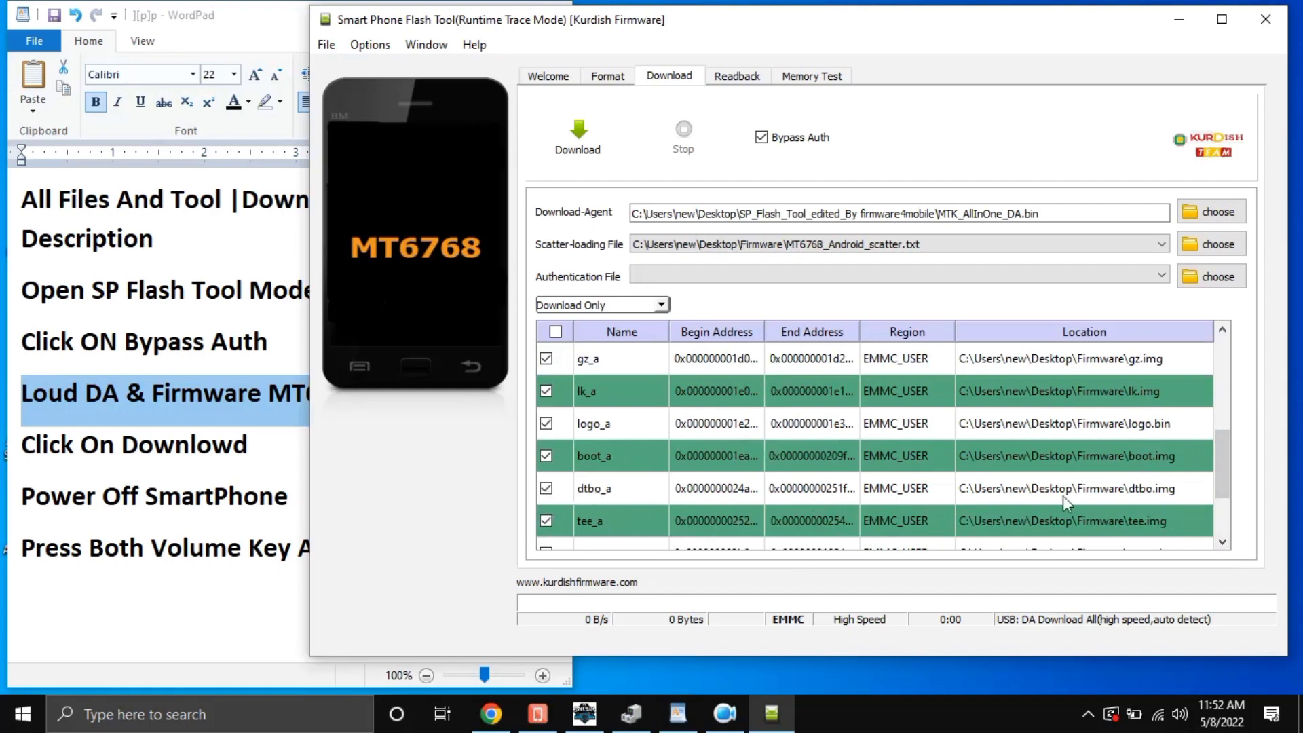
{"action": "left_click", "coordinate": [1223, 543]}
{"action": "left_click", "coordinate": [1223, 543]}
{"action": "left_click", "coordinate": [1223, 543]}
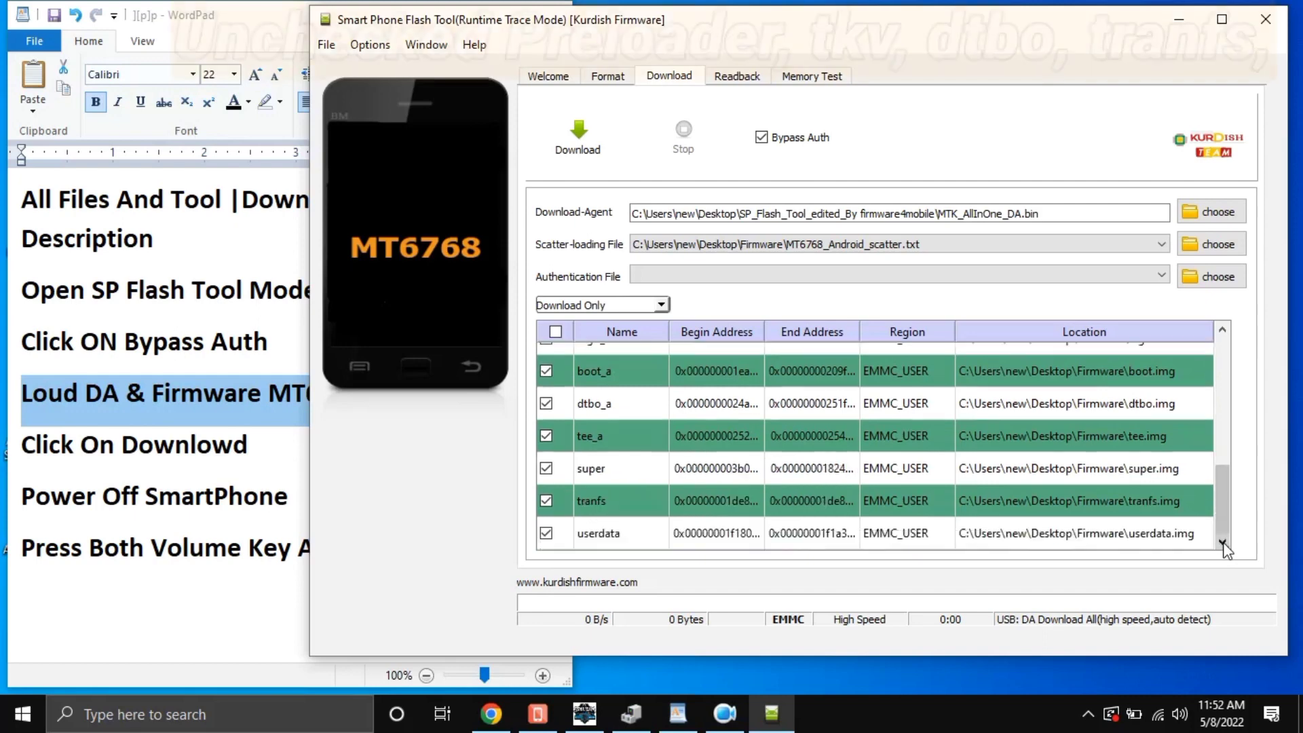
{"action": "left_click", "coordinate": [546, 500]}
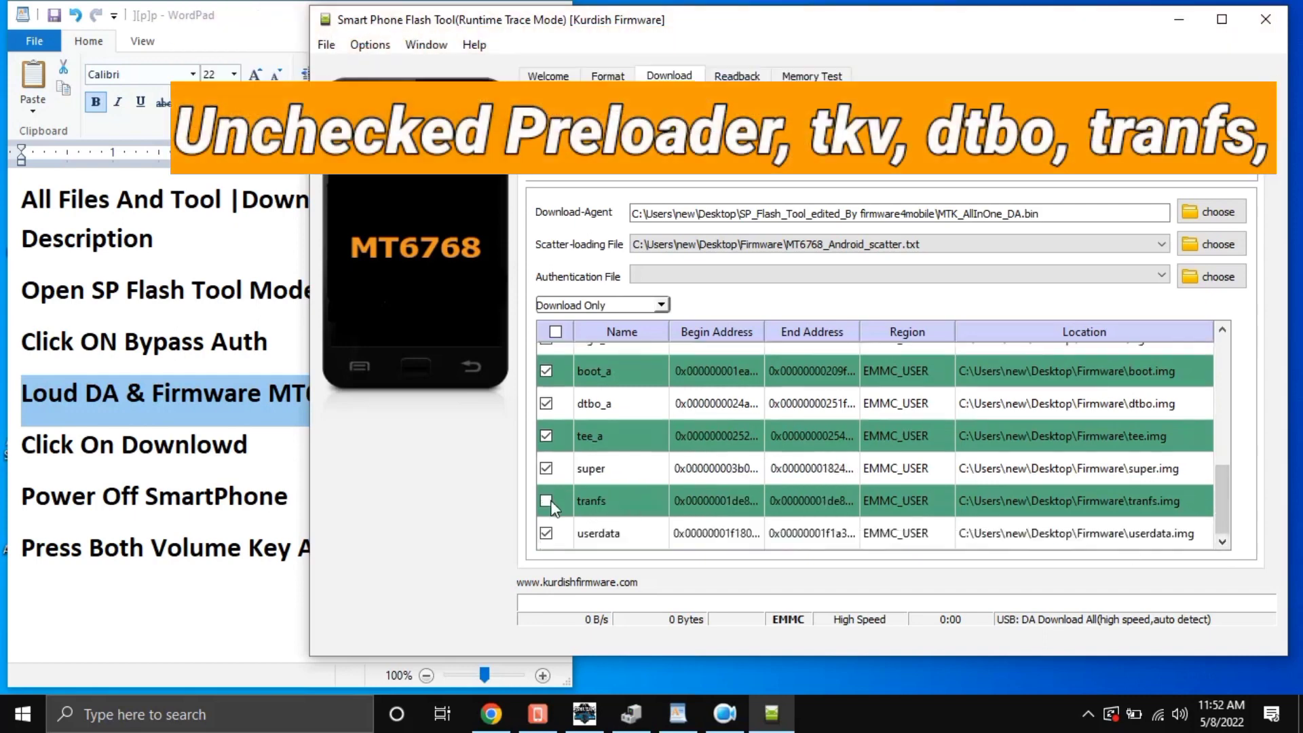
- Review the selected partitions in the download list from preloader down to dtbo_a
{"action": "scroll", "coordinate": [939, 496], "scroll_direction": "up", "scroll_amount": 5}
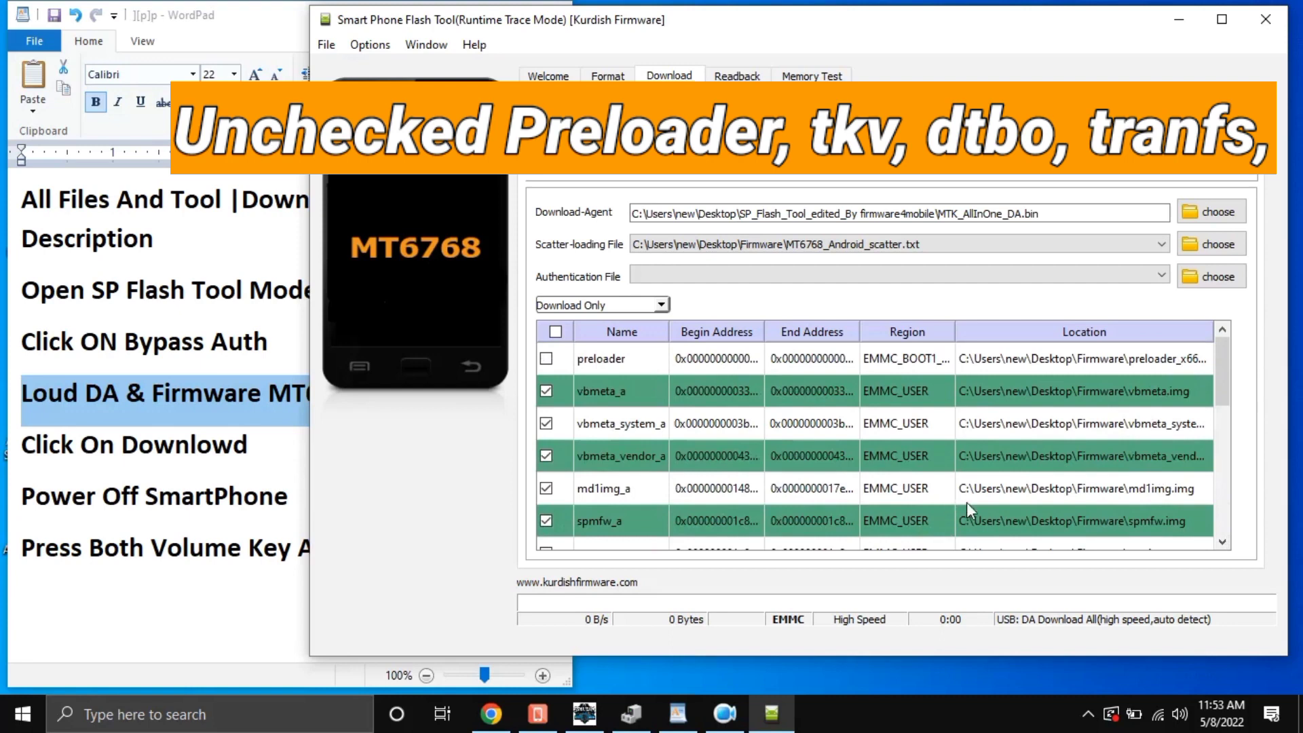
{"action": "left_click", "coordinate": [1223, 542]}
{"action": "left_click", "coordinate": [1223, 542]}
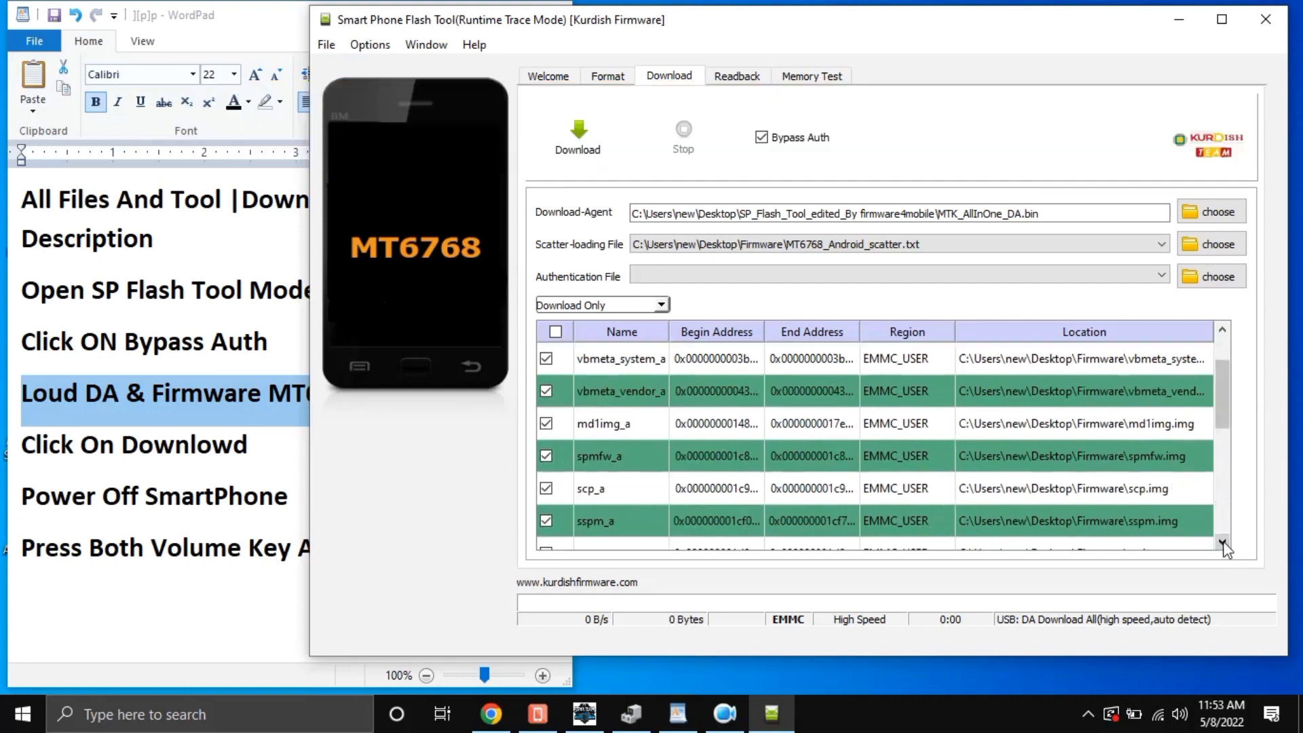
{"action": "triple_click", "coordinate": [1223, 542]}
{"action": "left_click", "coordinate": [1223, 542]}
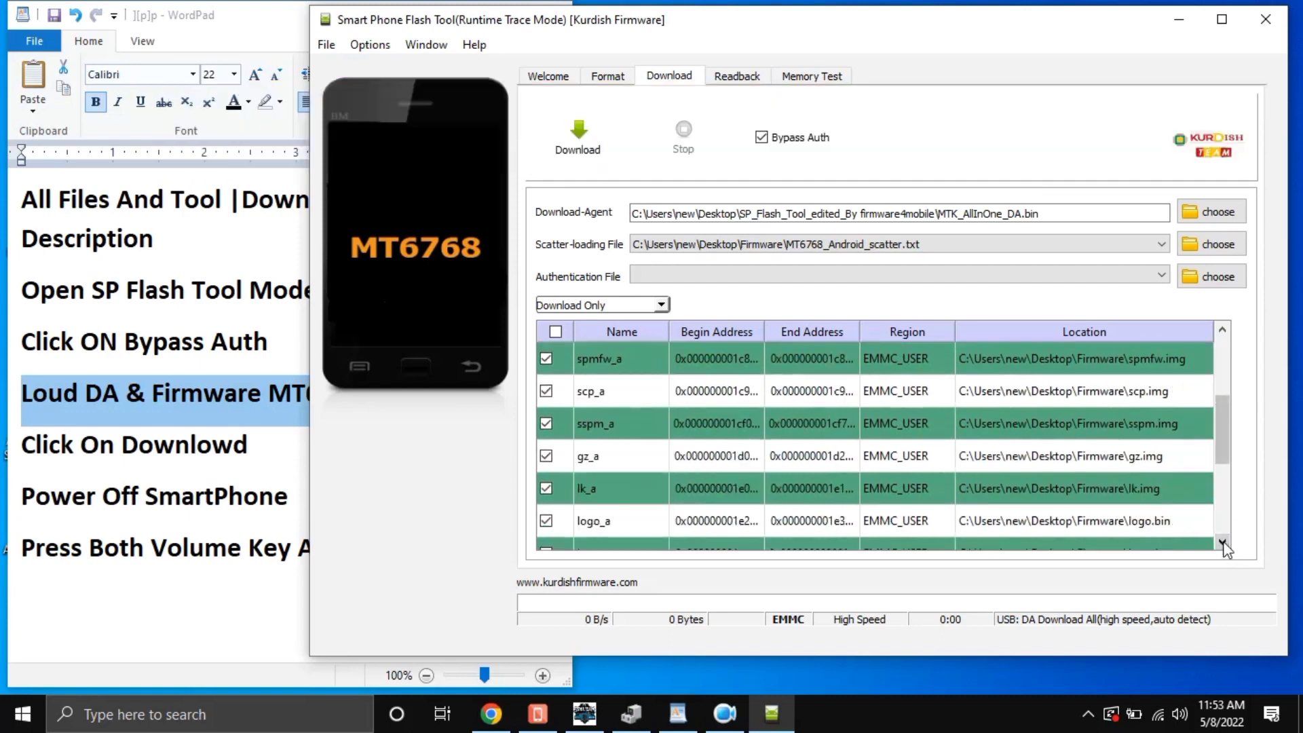
{"action": "left_click", "coordinate": [1223, 542]}
{"action": "left_click", "coordinate": [1223, 542]}
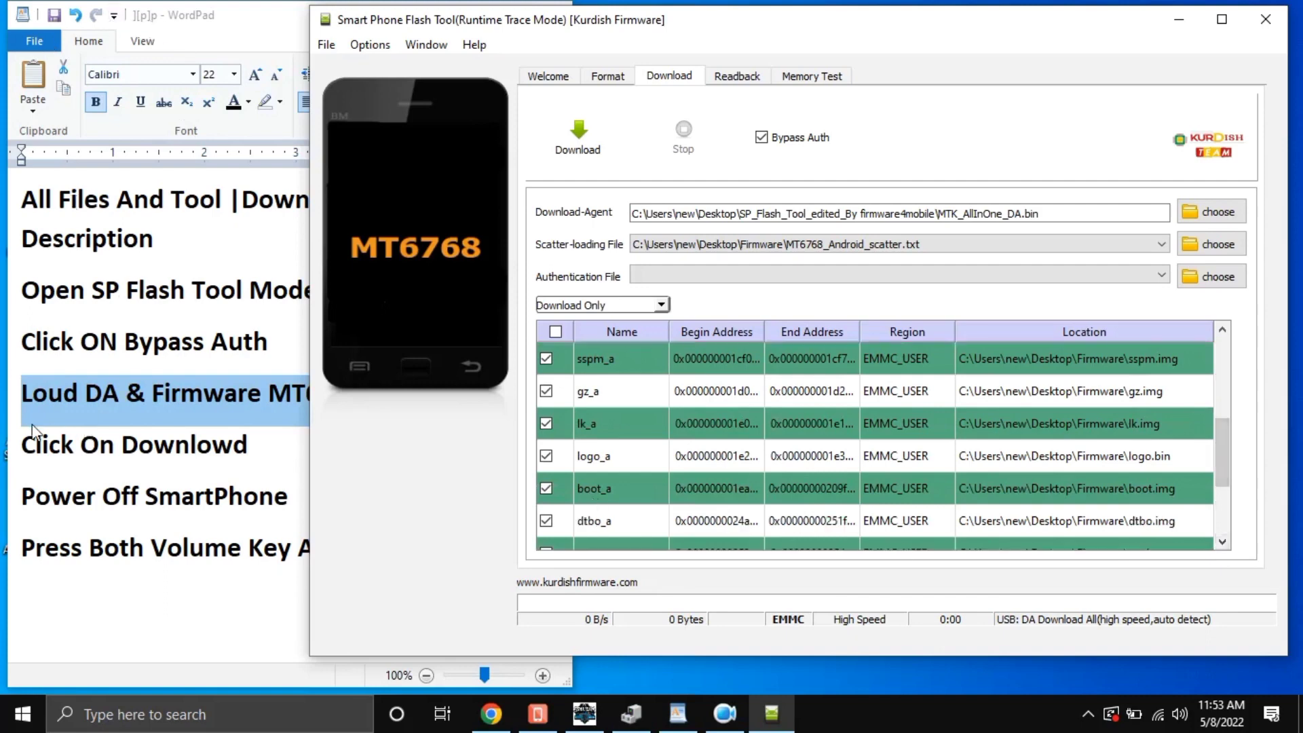
- Highlight the Click On Downlowd line in the notes and return to the flash tool to start the download
{"action": "left_click", "coordinate": [10, 458]}
{"action": "left_click", "coordinate": [10, 459]}
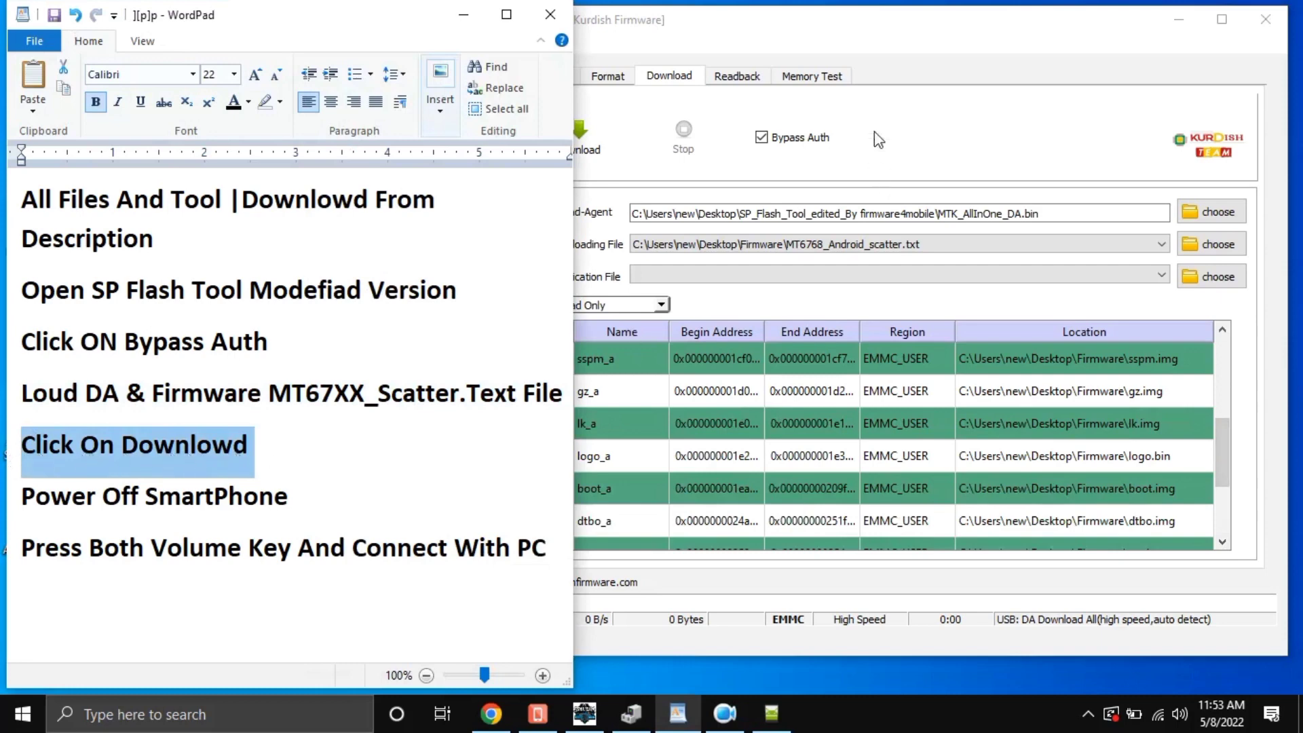
{"action": "left_click", "coordinate": [913, 22]}
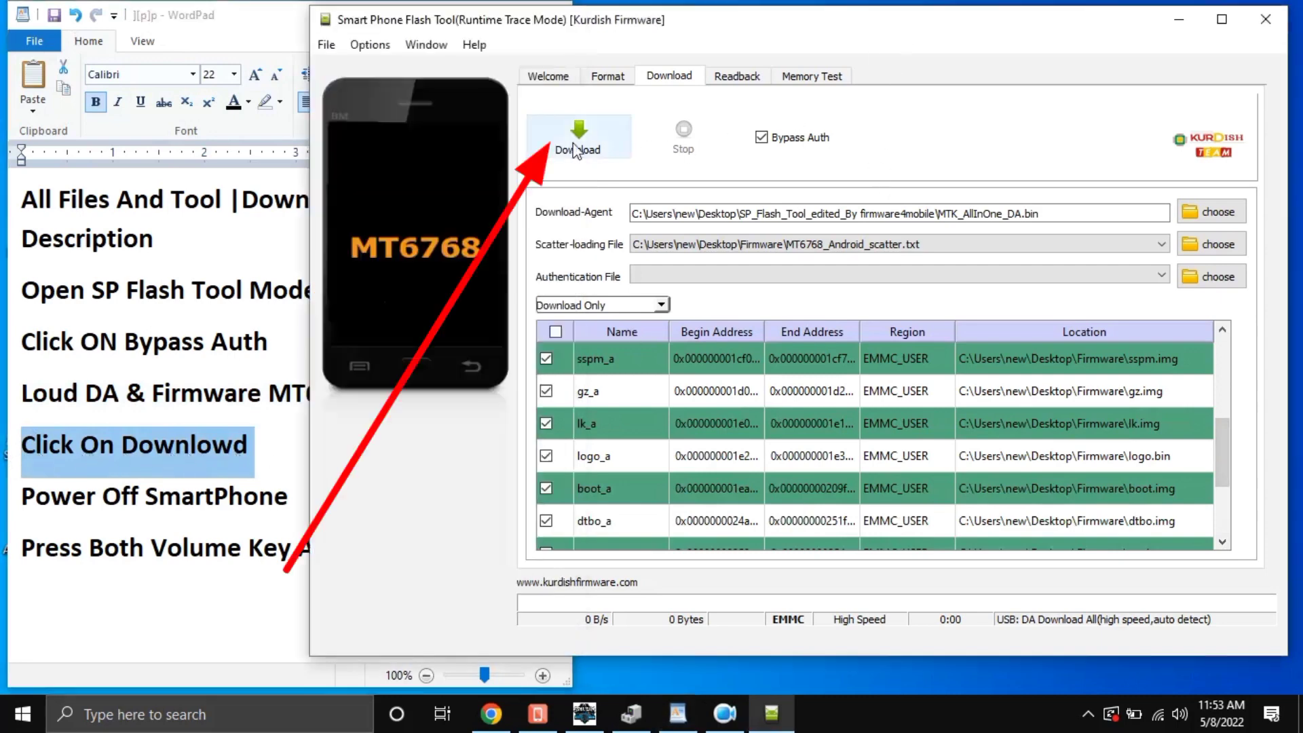
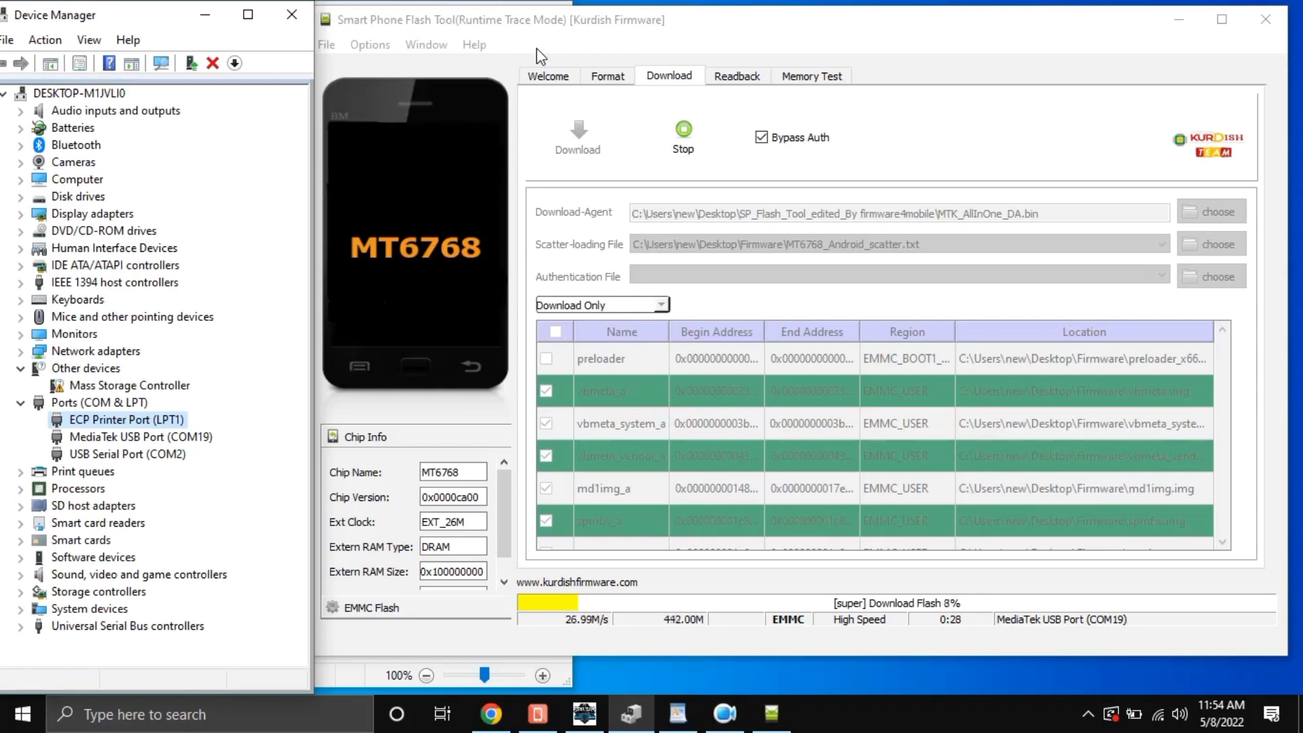
- Minimize Device Manager and return to the WordPad notes while the flashing runs
{"action": "left_click", "coordinate": [205, 14]}
{"action": "left_click", "coordinate": [207, 24]}
{"action": "left_click", "coordinate": [419, 546]}
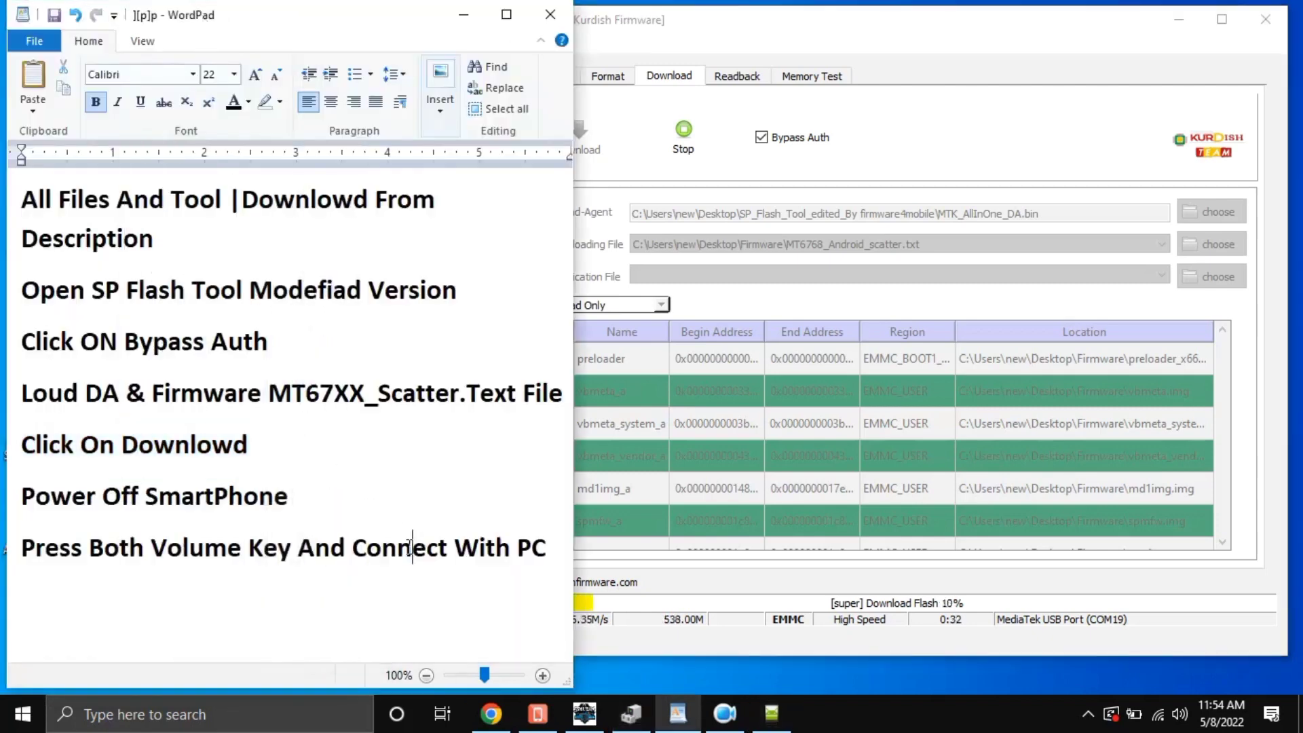
- Add the line "Becareful Don,t Disconnect Your Phone During Flashing OS Software" below the Connect With PC line in the notes
{"action": "left_click", "coordinate": [550, 547]}
{"action": "key", "text": "Return"}
{"action": "type", "text": "Be"}
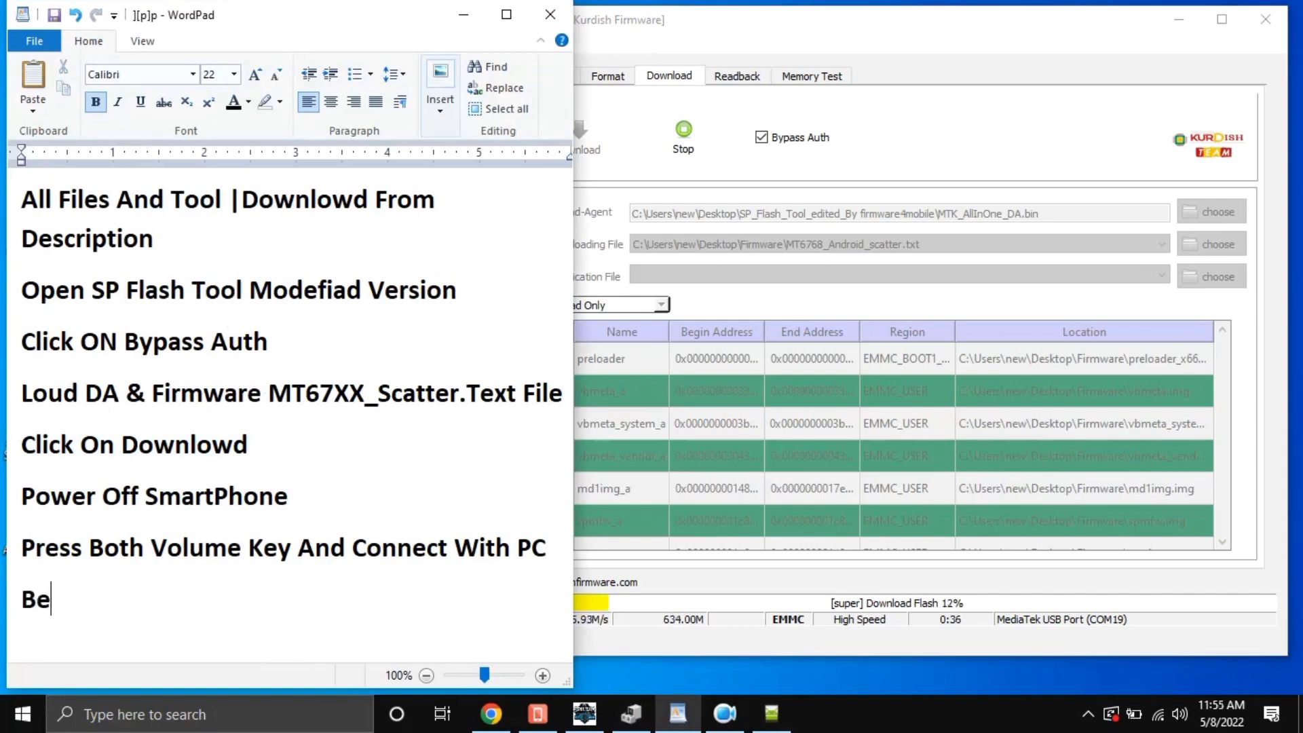
{"action": "type", "text": "carefu"}
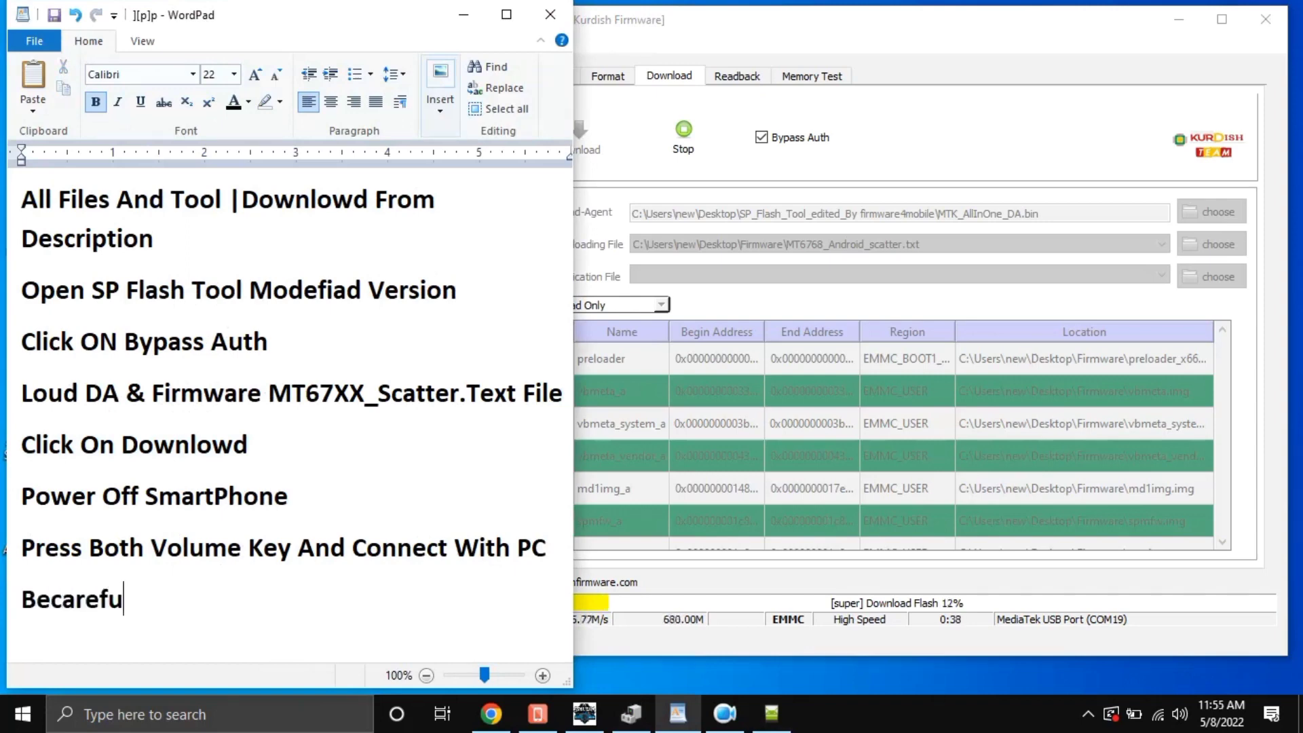
{"action": "type", "text": "l Do"}
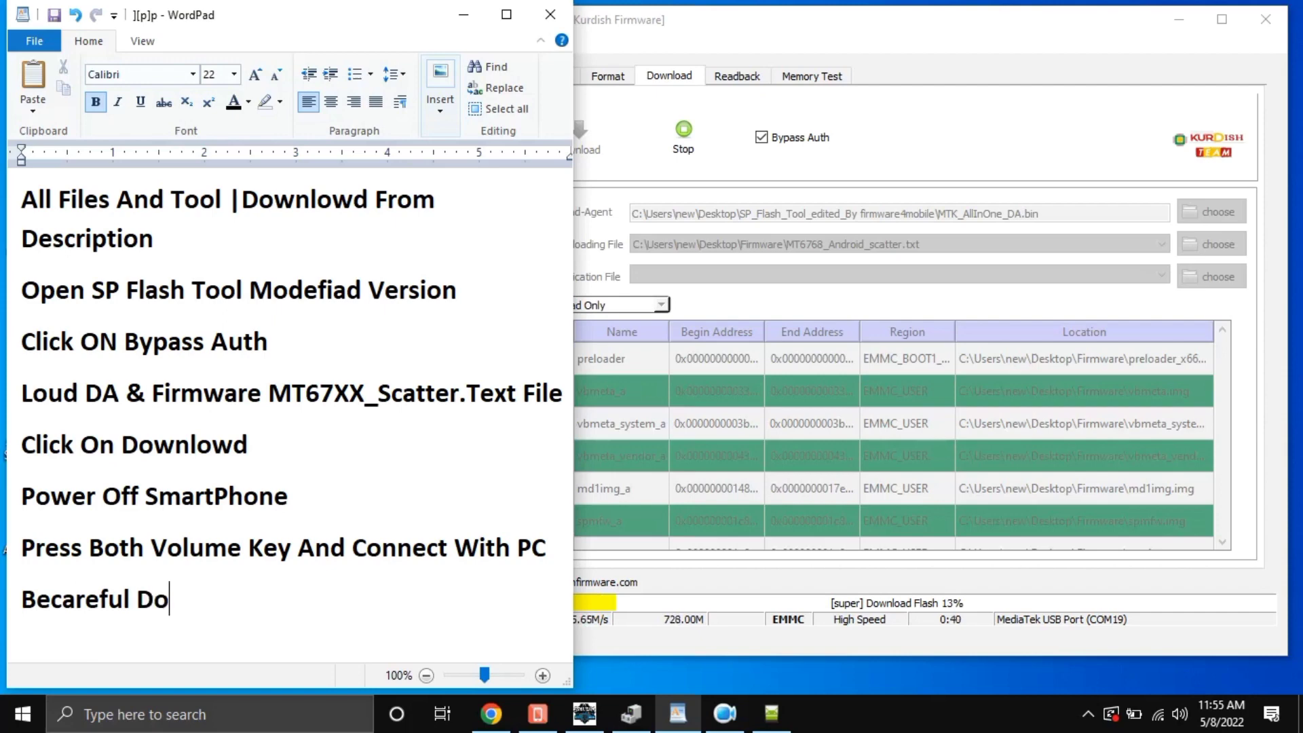
{"action": "type", "text": "n,t D"}
{"action": "type", "text": "i"}
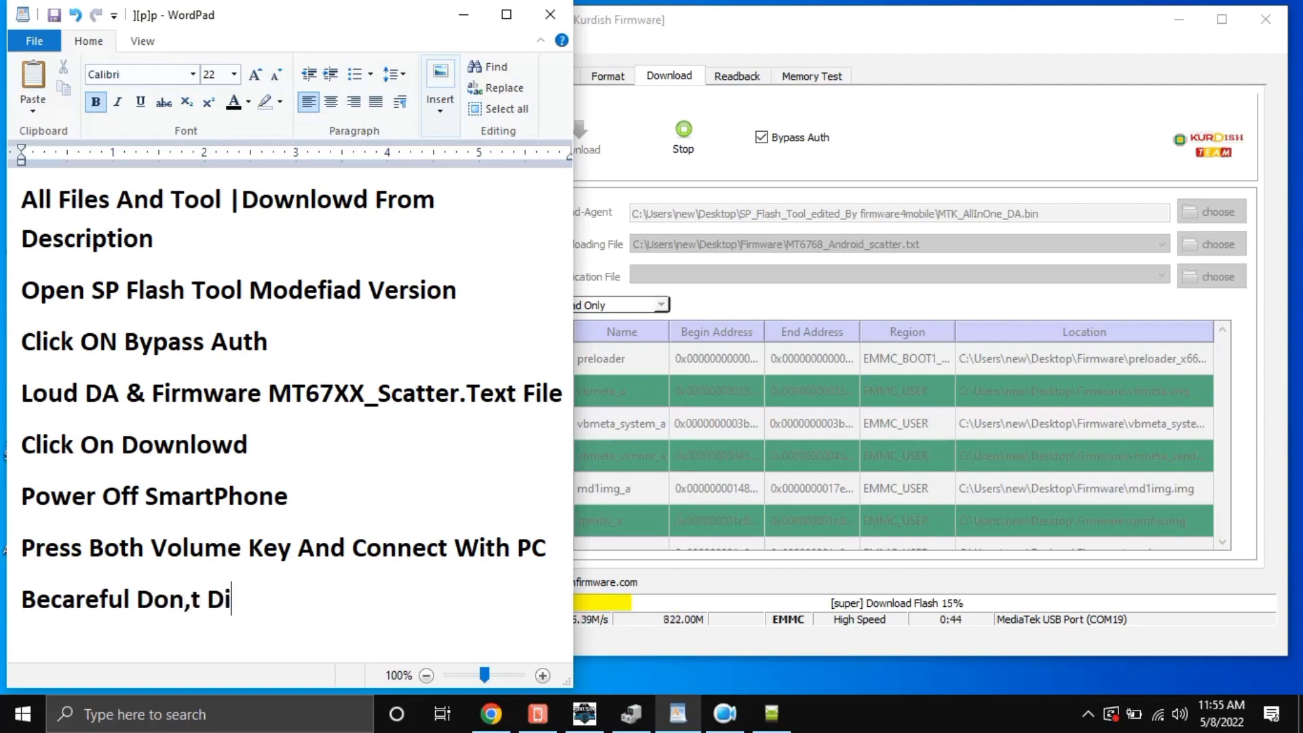
{"action": "type", "text": "sconnect"}
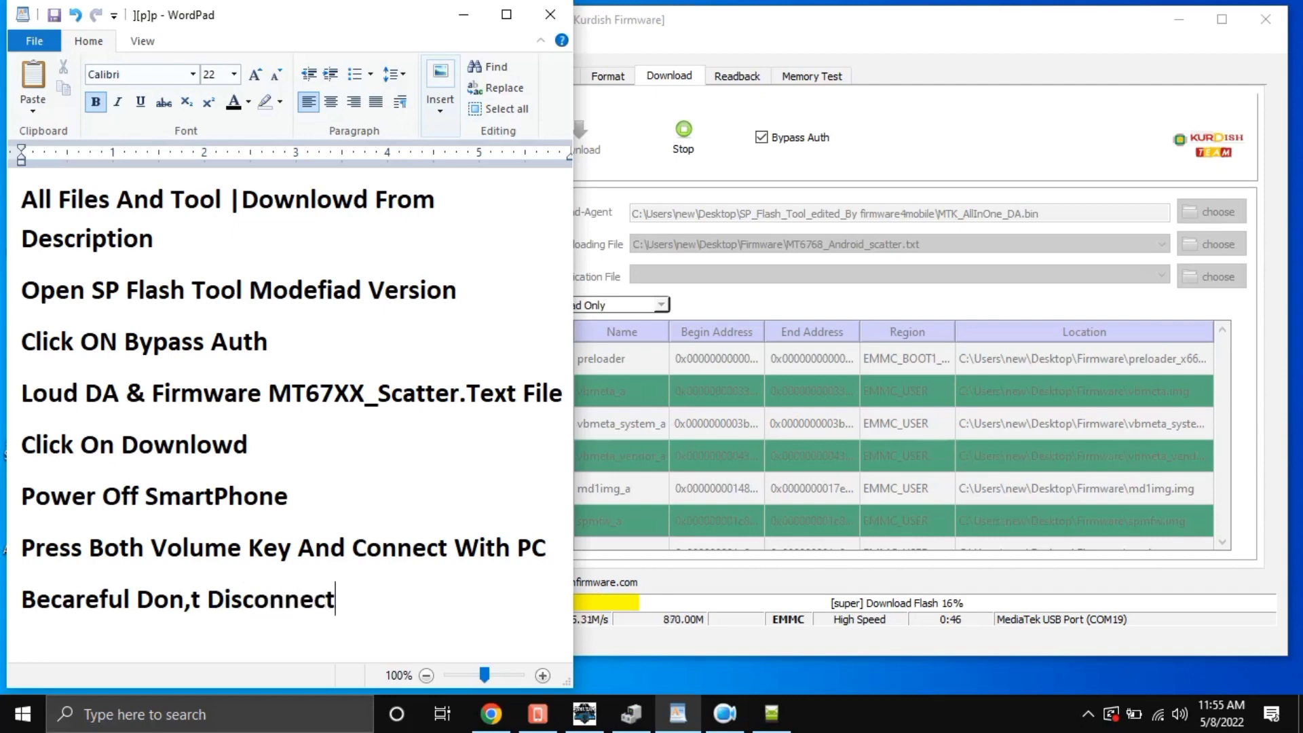
{"action": "type", "text": " You"}
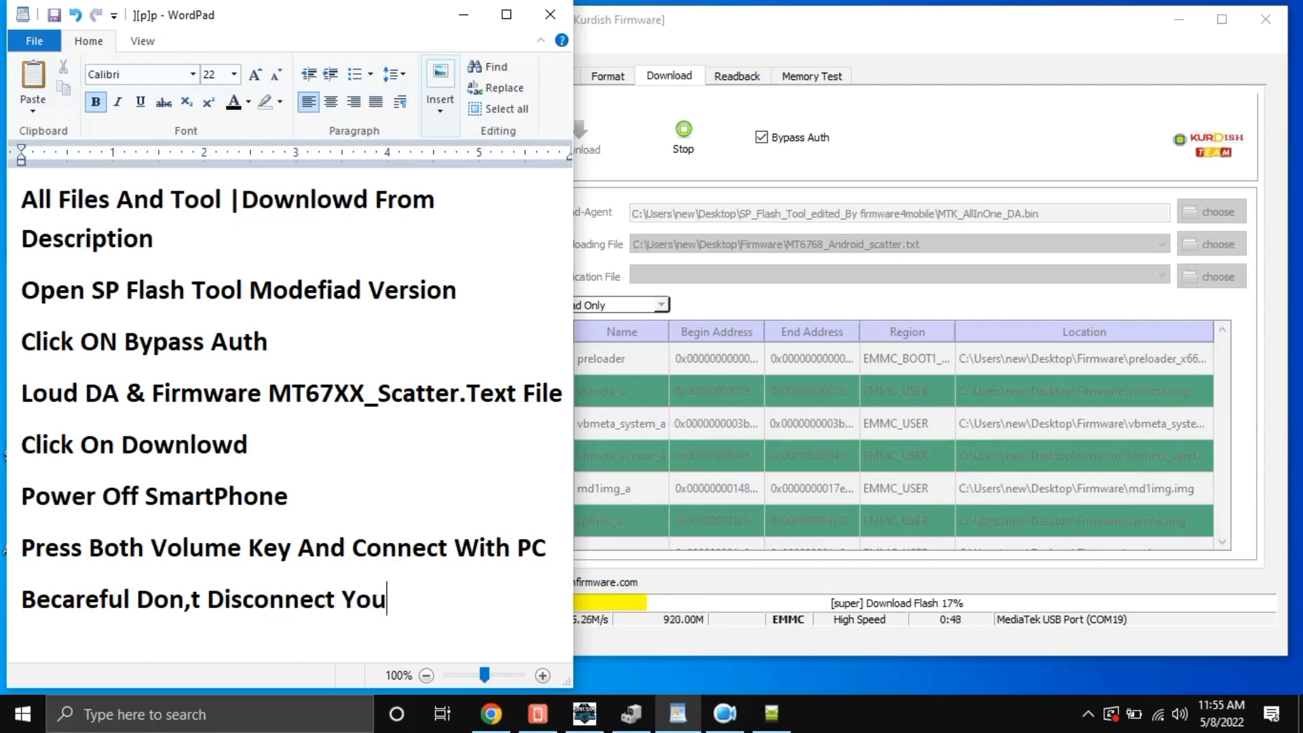
{"action": "type", "text": "r Pho"}
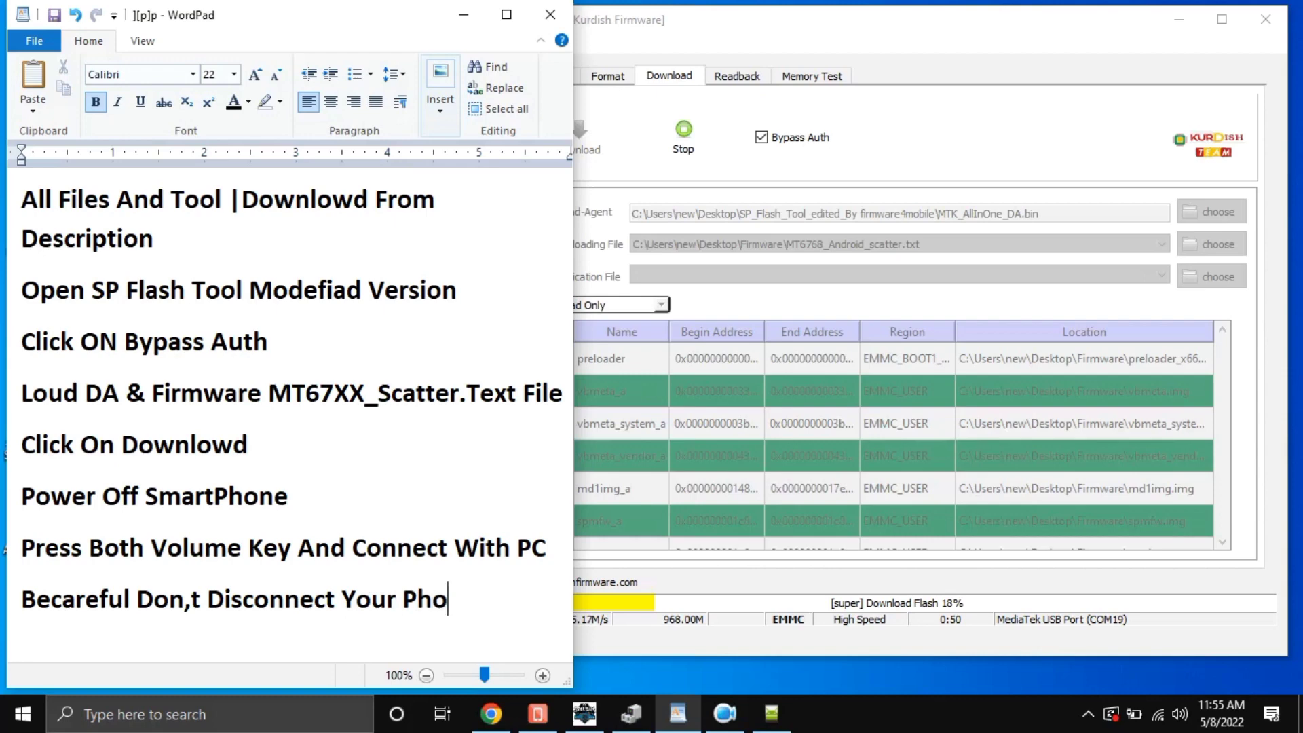
{"action": "type", "text": "ne During"}
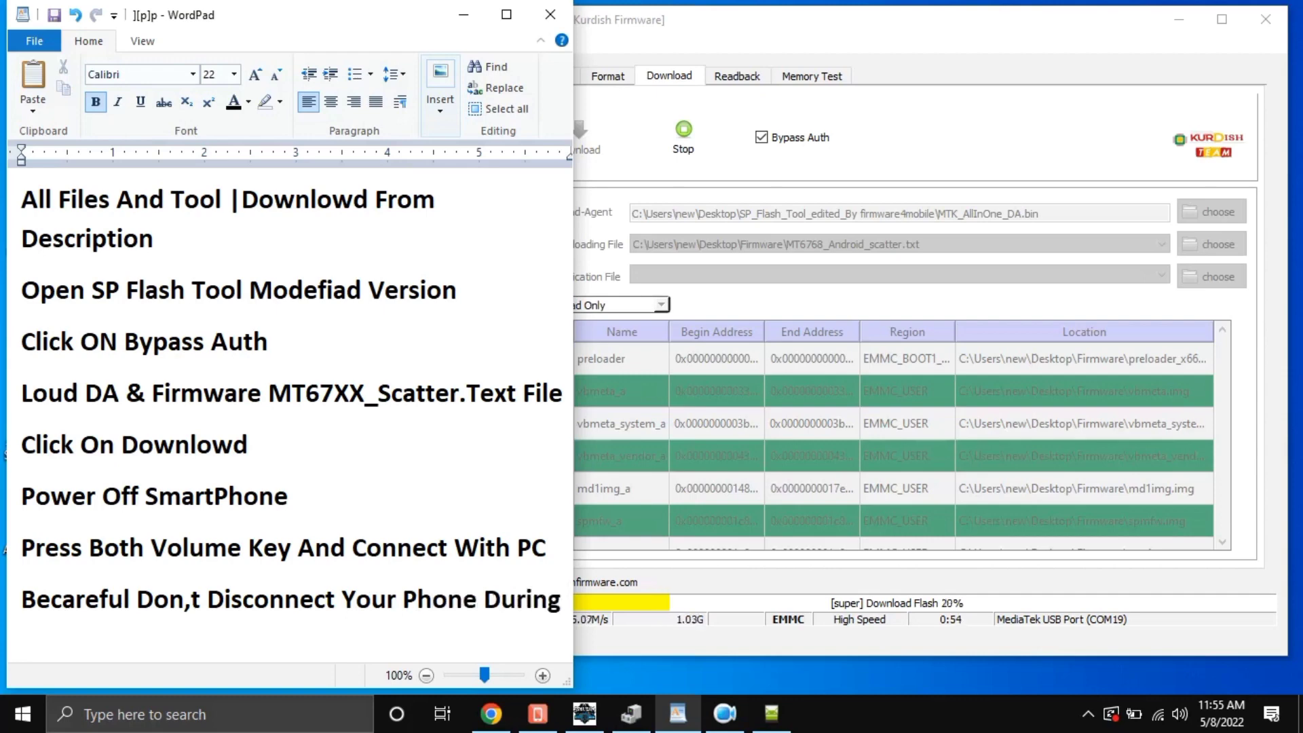
{"action": "type", "text": " Flash"}
{"action": "type", "text": "ing "}
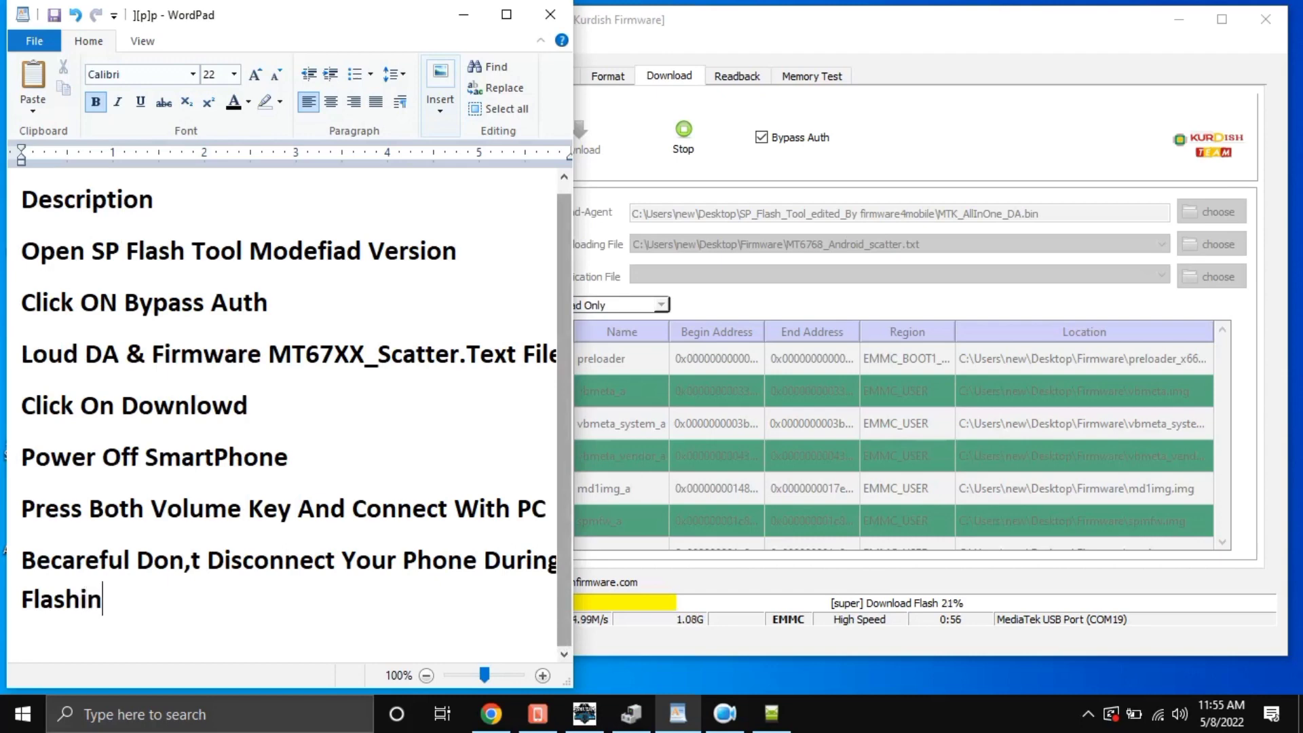
{"action": "type", "text": "OS Software"}
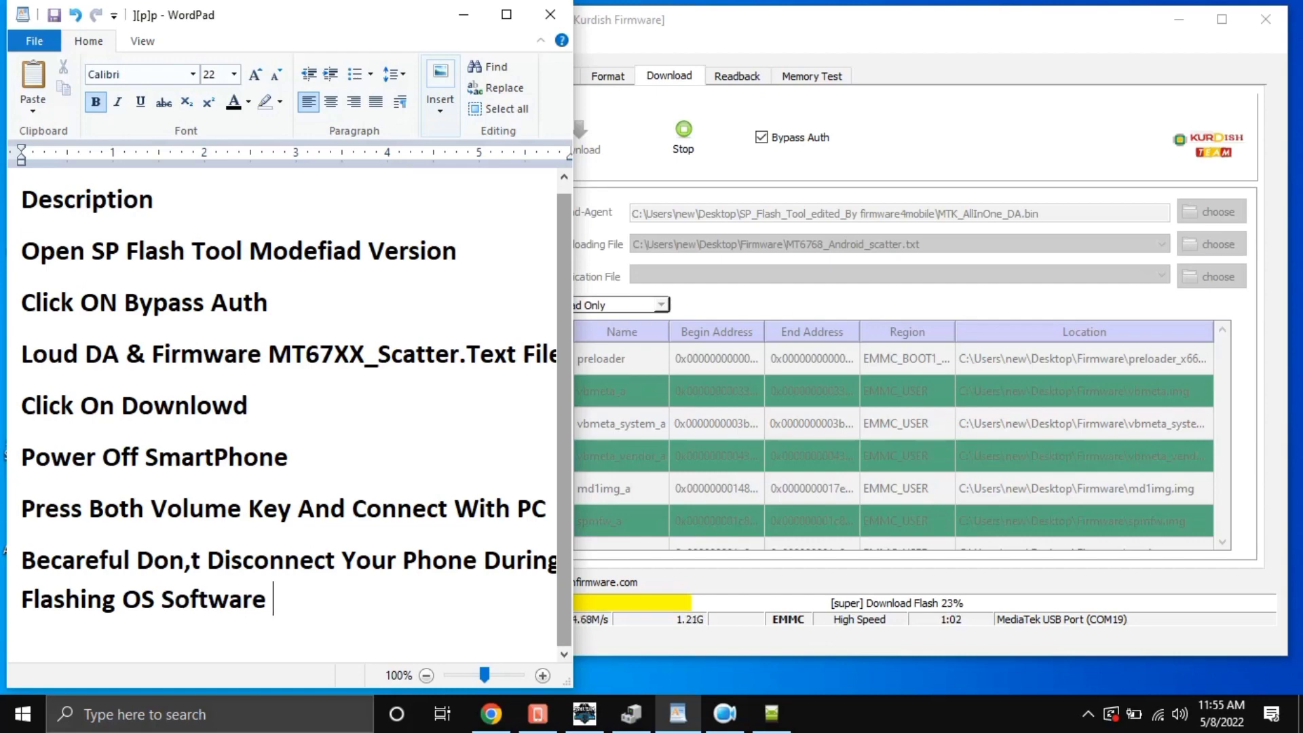
- Add a closing line reading "Thanks For Watching & Plzz Subscribe My Channal" to the notes
{"action": "key", "text": "Return"}
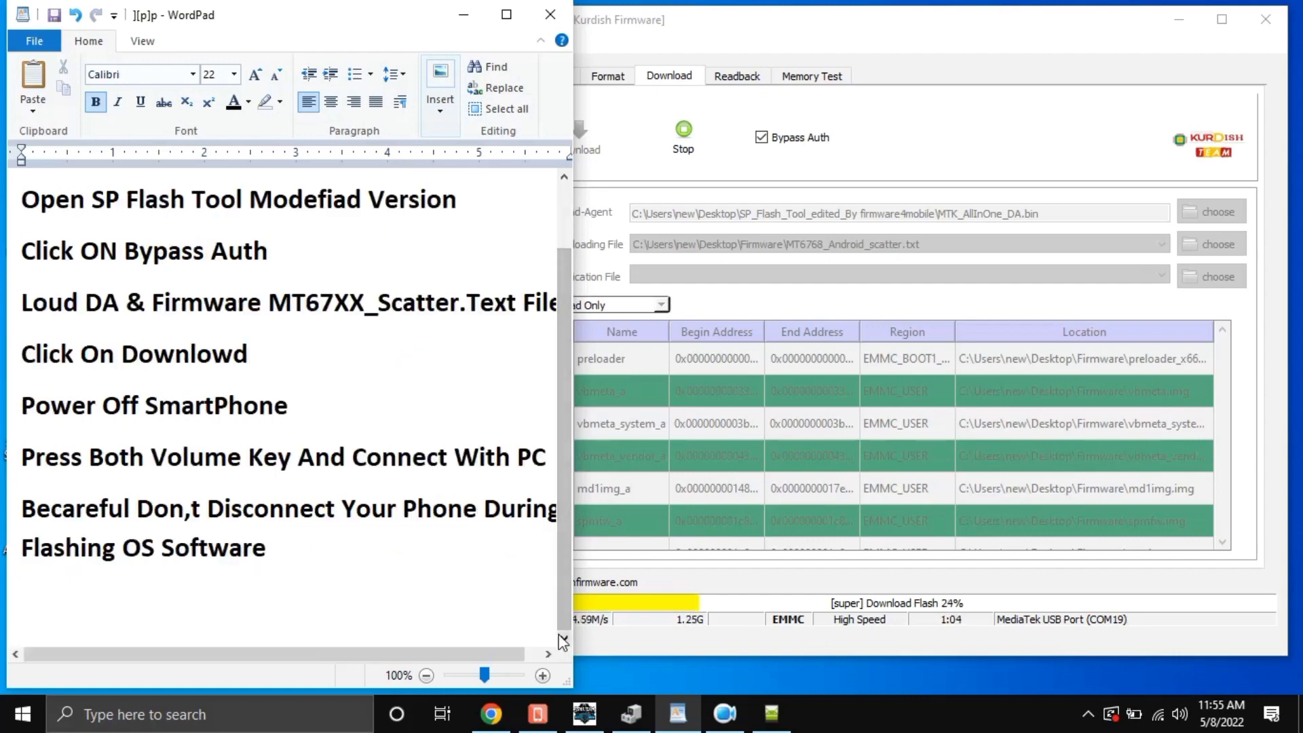
{"action": "type", "text": "Thans"}
{"action": "key", "text": "BackSpace"}
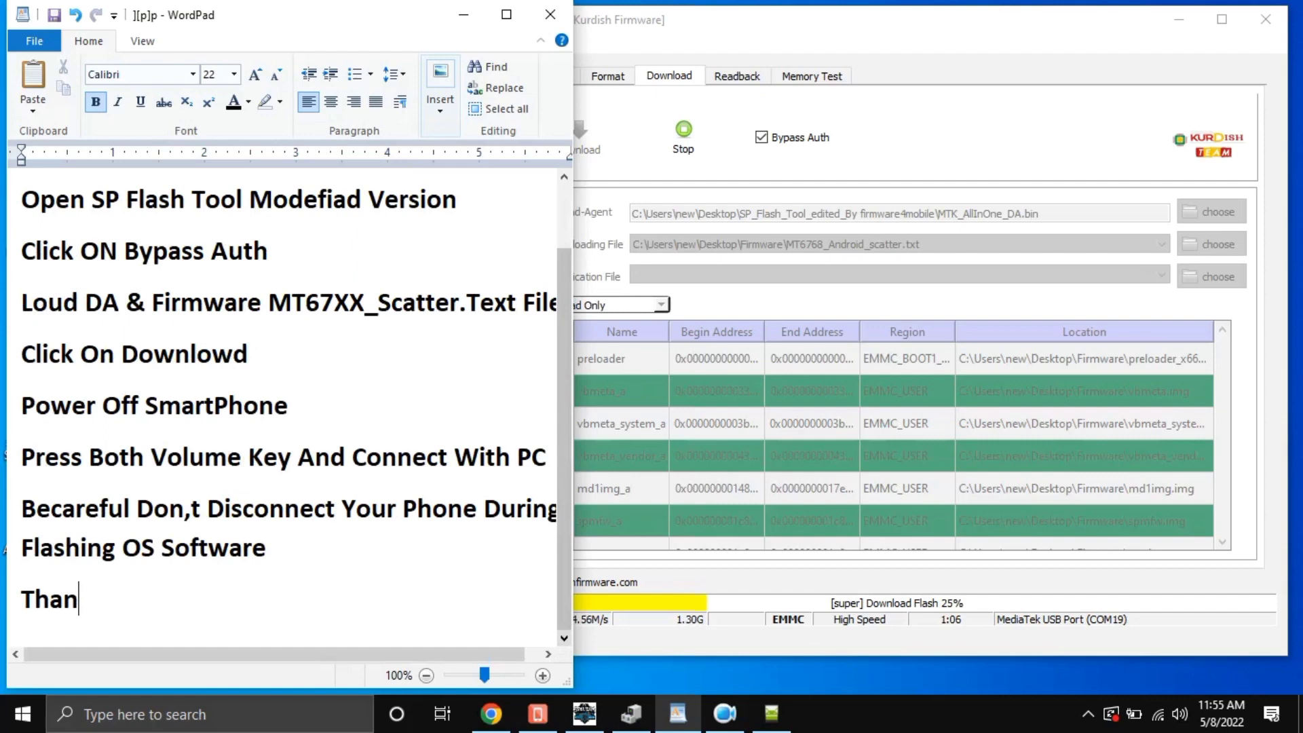
{"action": "type", "text": "ks For"}
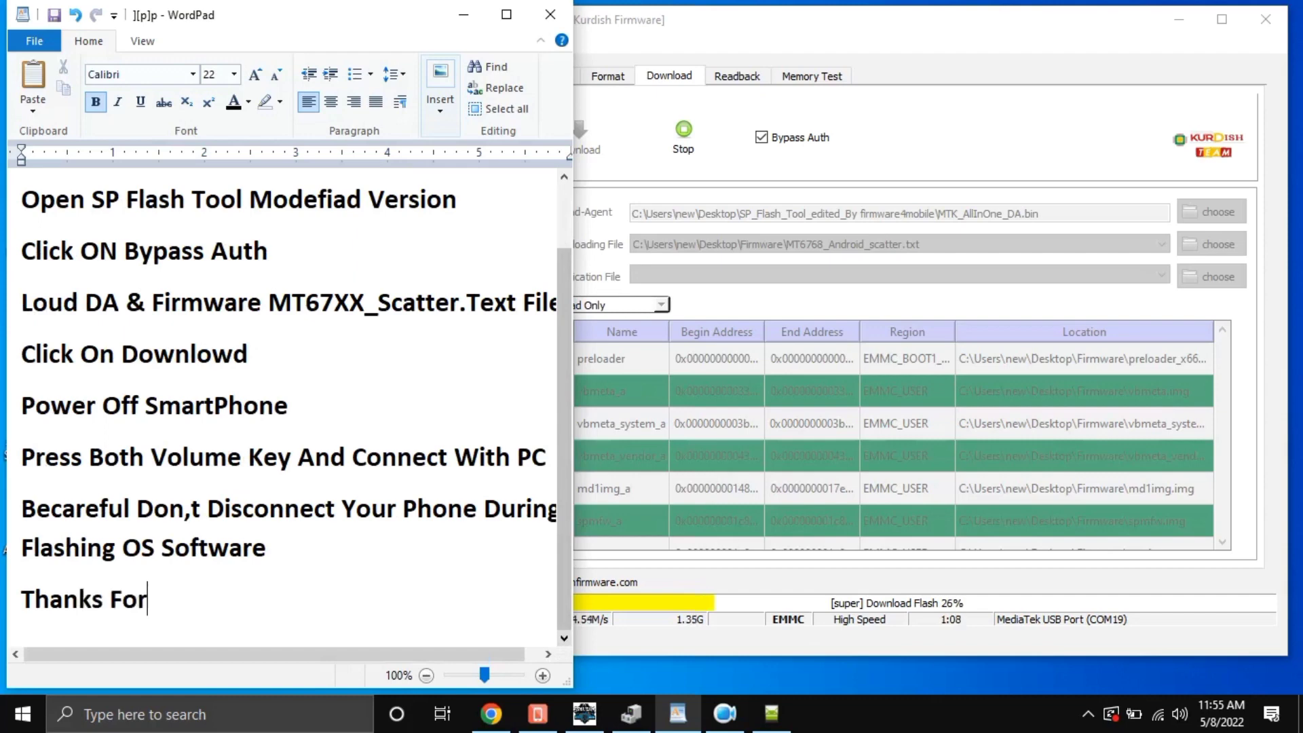
{"action": "type", "text": " Watch"}
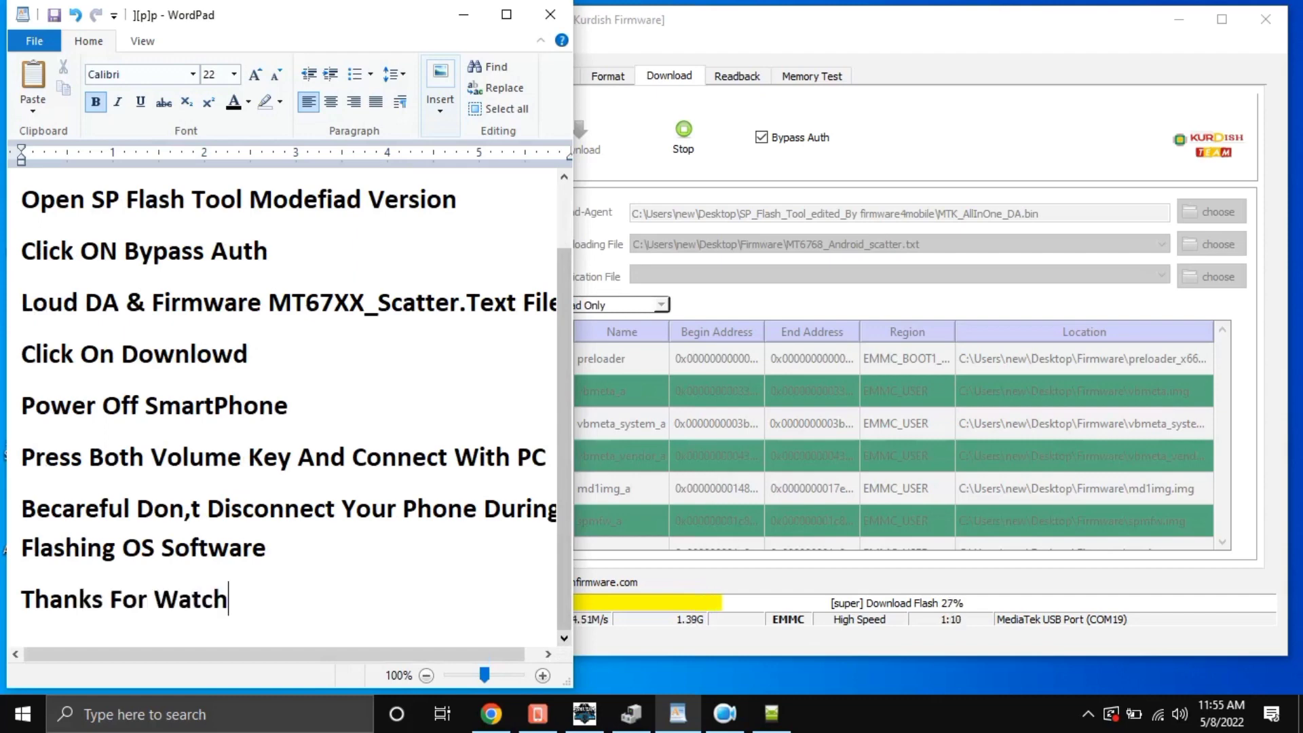
{"action": "type", "text": "ing "}
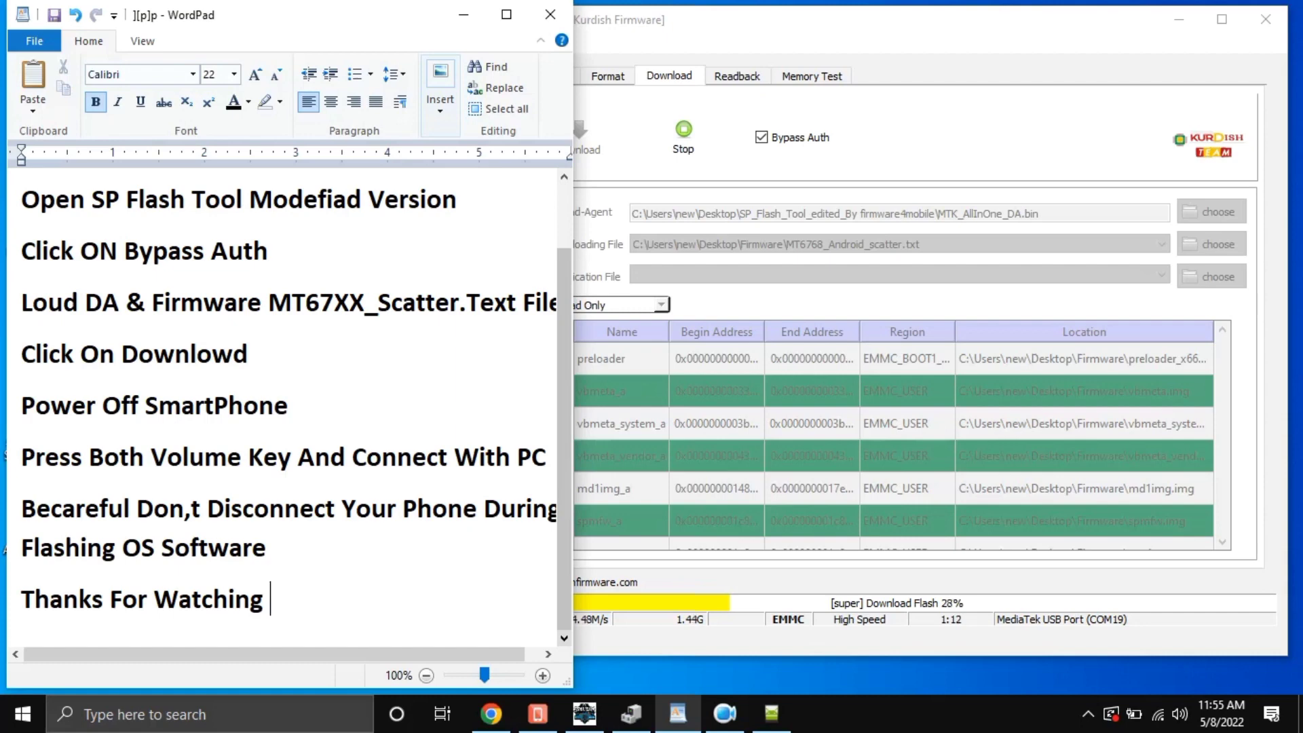
{"action": "type", "text": "& Plzz"}
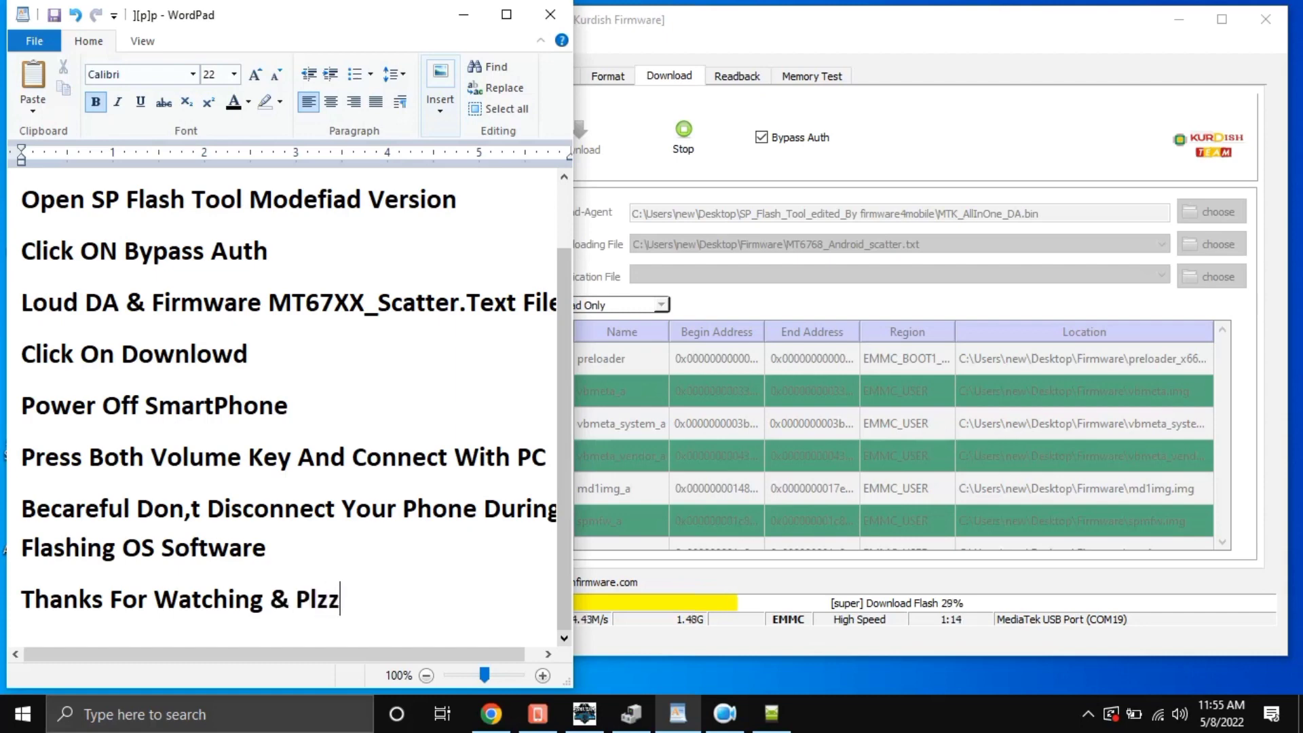
{"action": "type", "text": " Sub"}
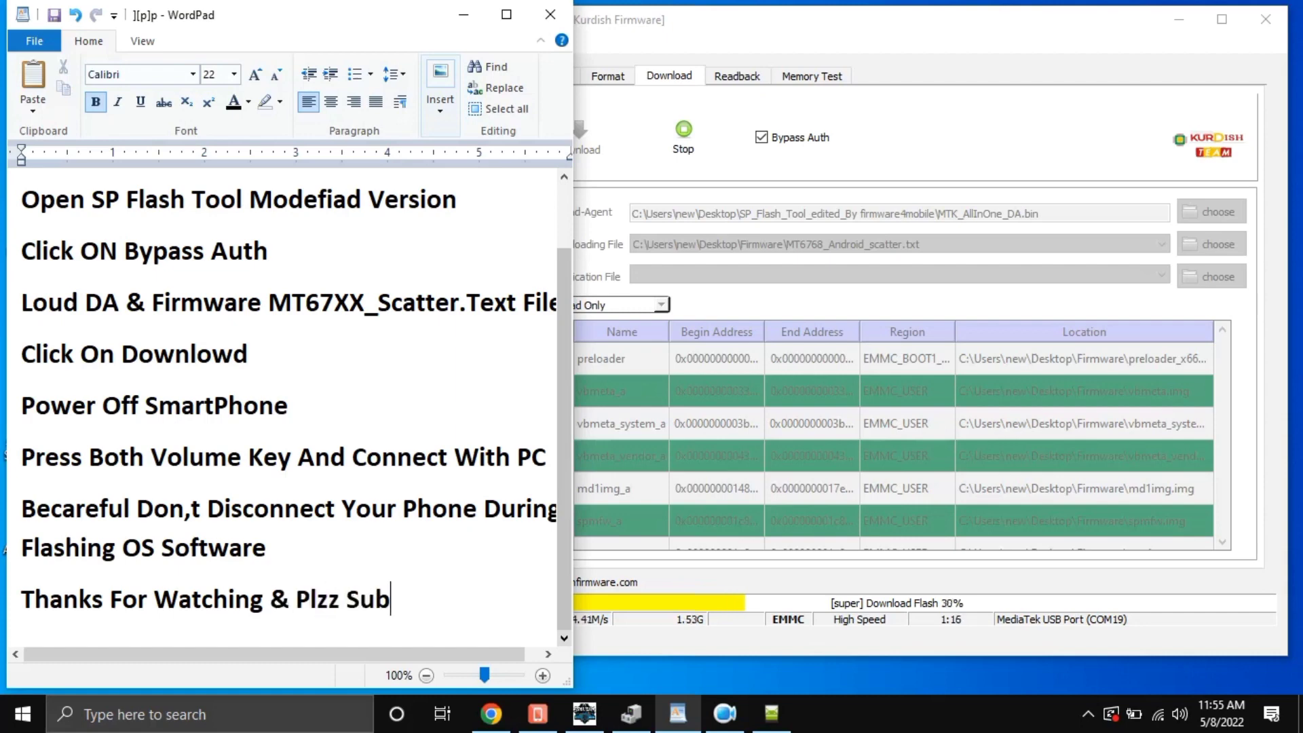
{"action": "type", "text": "scribe "}
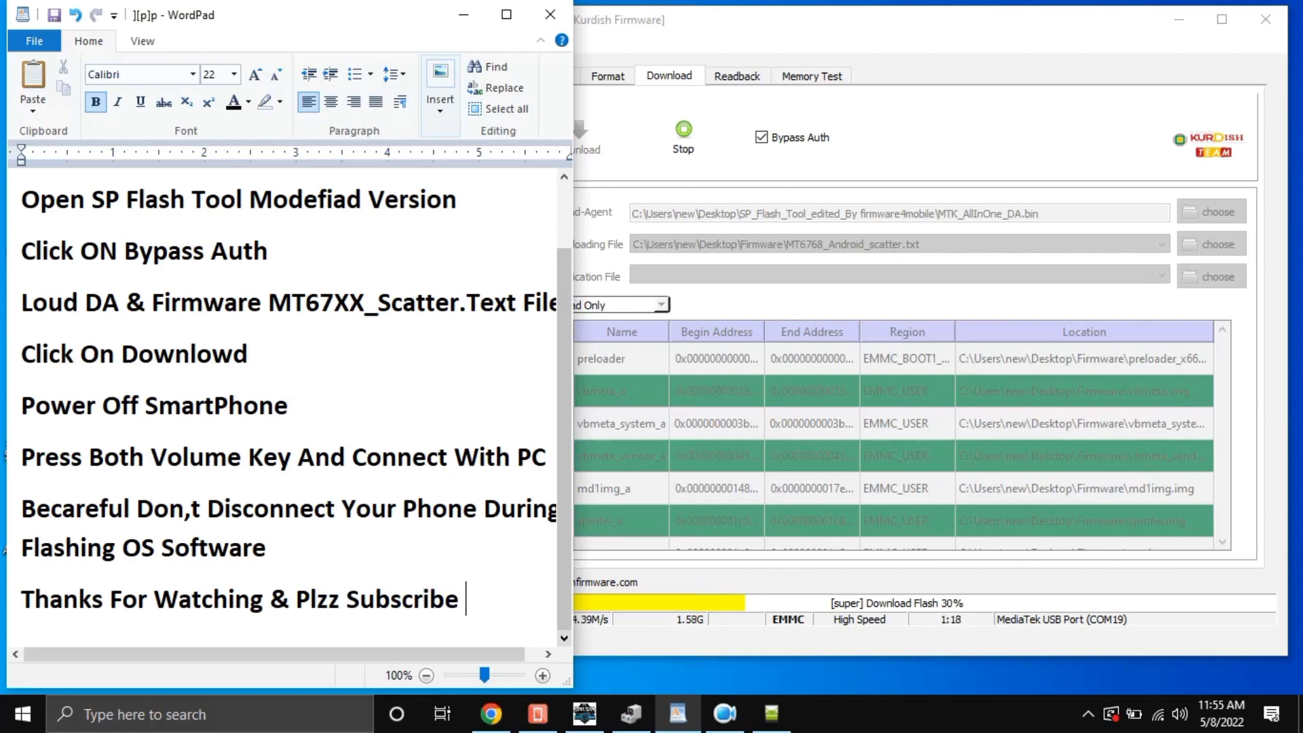
{"action": "type", "text": "My Channak"}
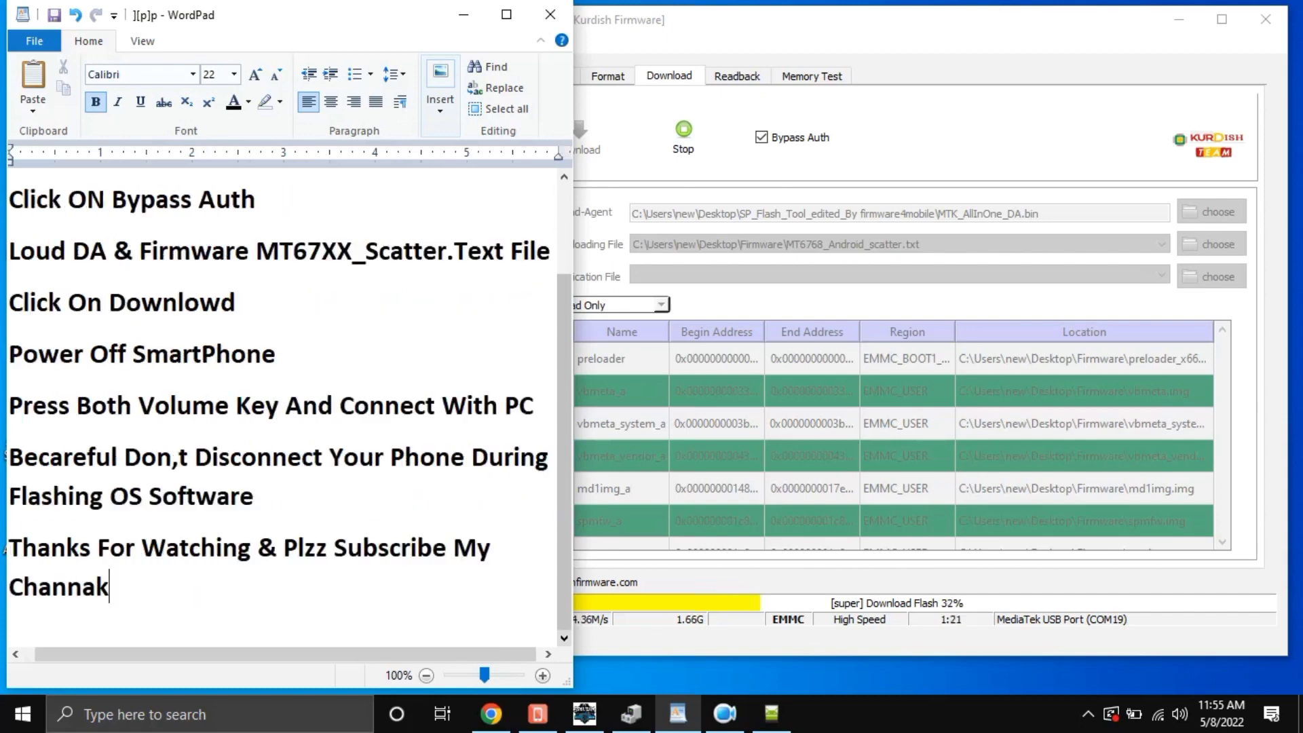
{"action": "key", "text": "BackSpace"}
{"action": "type", "text": "l"}
- Minimize the notes and reposition the flash tool window nearer the middle of the desktop
{"action": "left_click", "coordinate": [469, 23]}
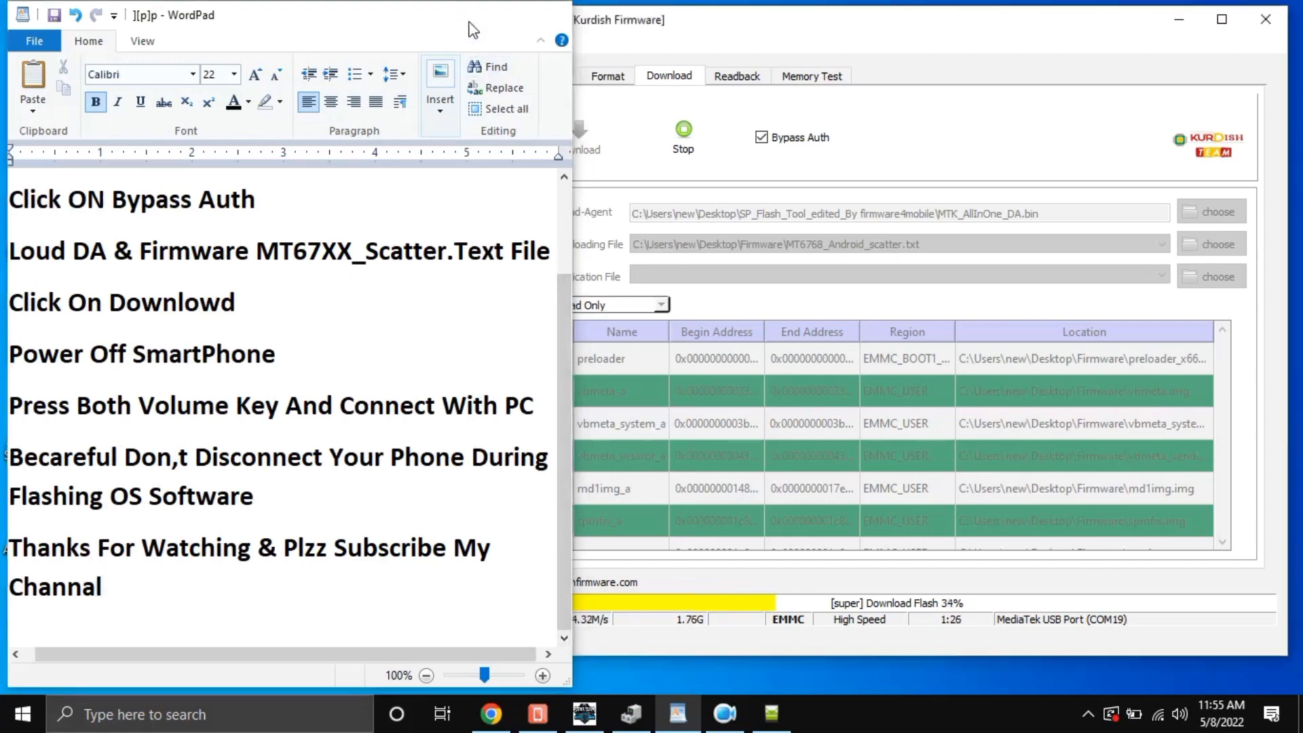
{"action": "left_click_drag", "start_coordinate": [755, 32], "coordinate": [649, 47]}
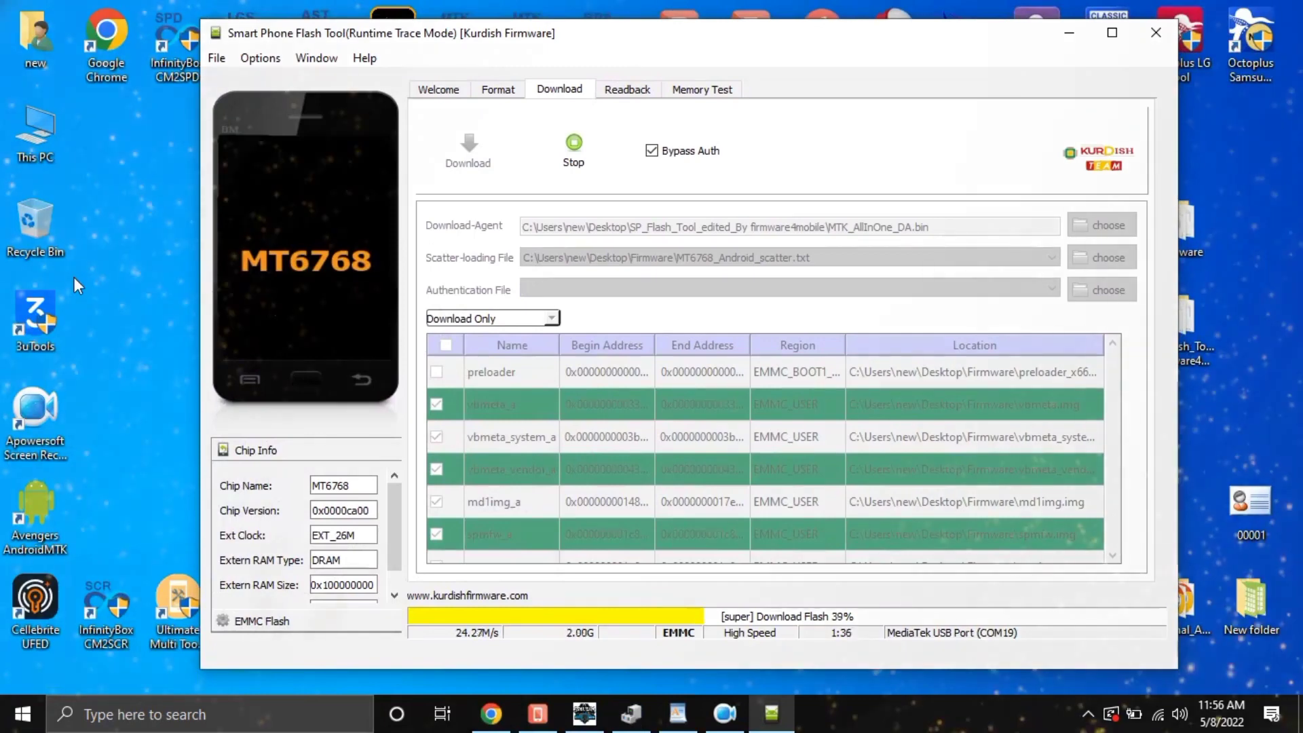
{"action": "left_click_drag", "start_coordinate": [648, 49], "coordinate": [634, 47]}
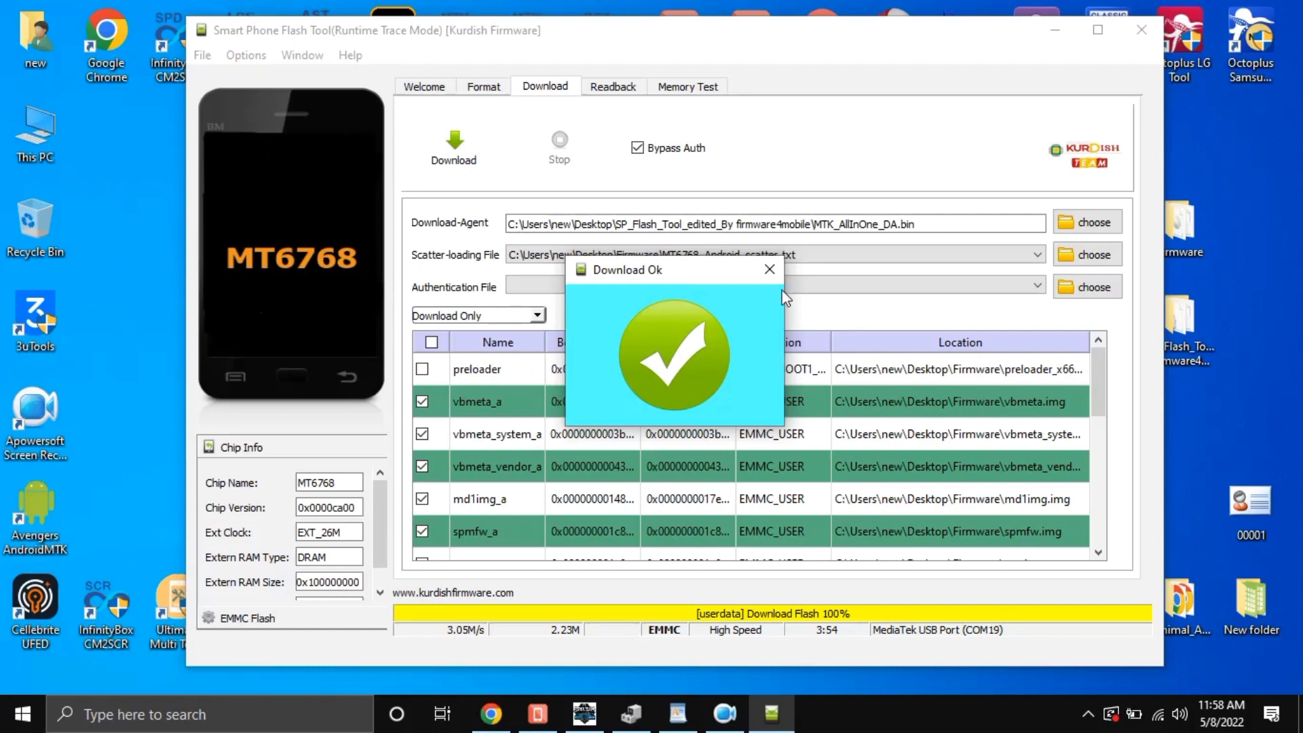
- Dismiss the Download Ok message and close the flash tool
{"action": "left_click", "coordinate": [768, 270]}
{"action": "left_click", "coordinate": [1142, 30]}
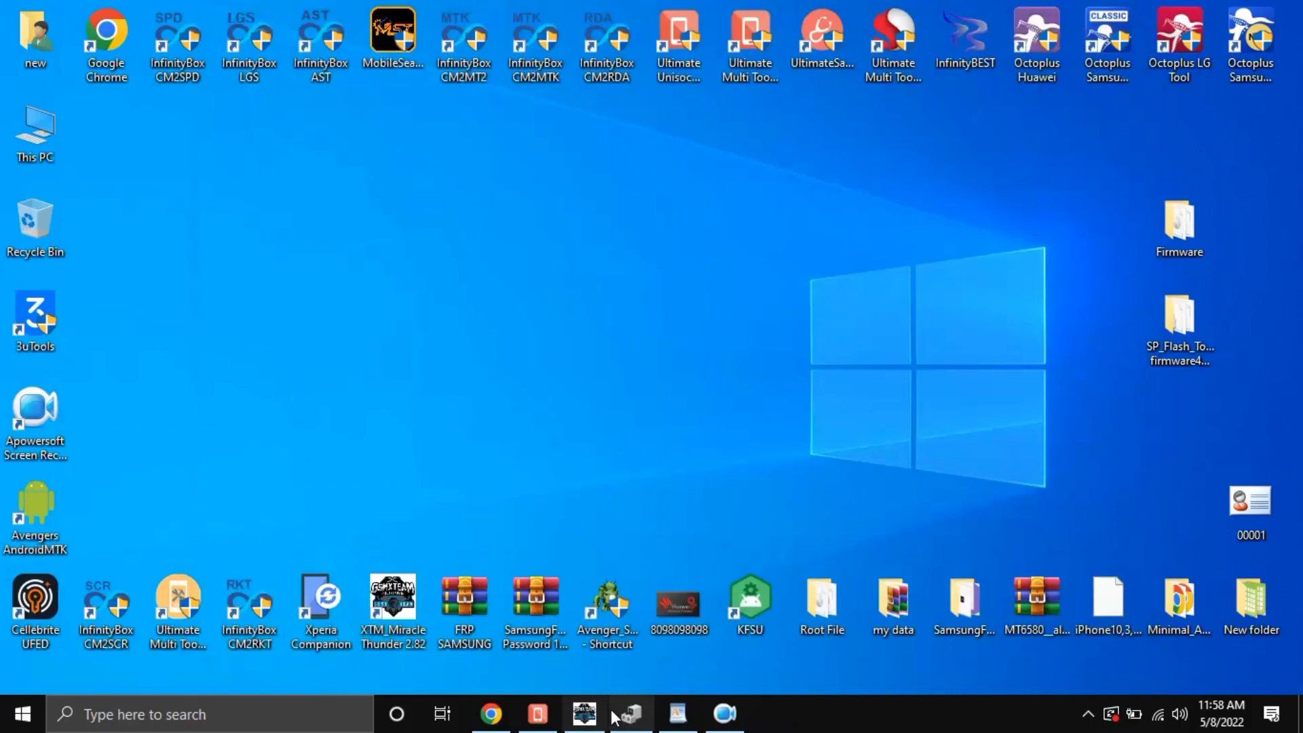